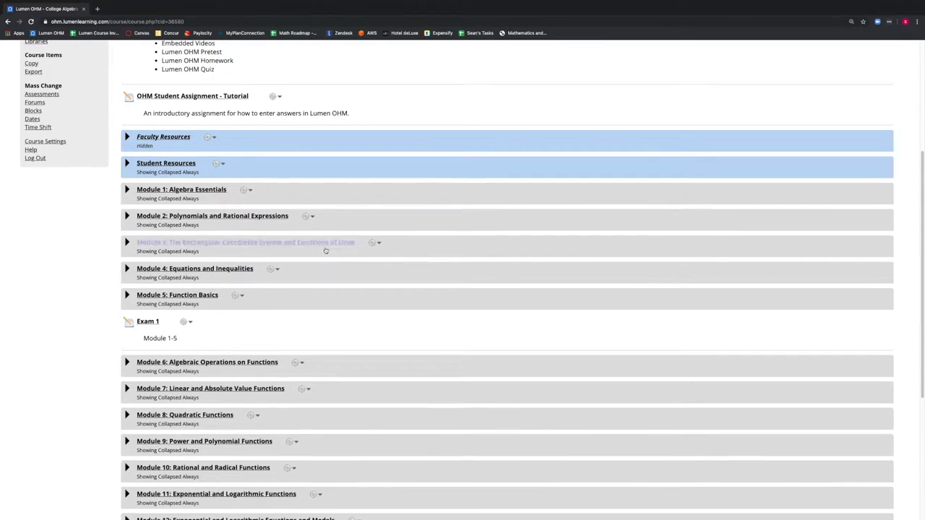
Open Exam 1's Settings from its gear menu on the College Algebra course page
{"action": "left_click", "coordinate": [185, 323]}
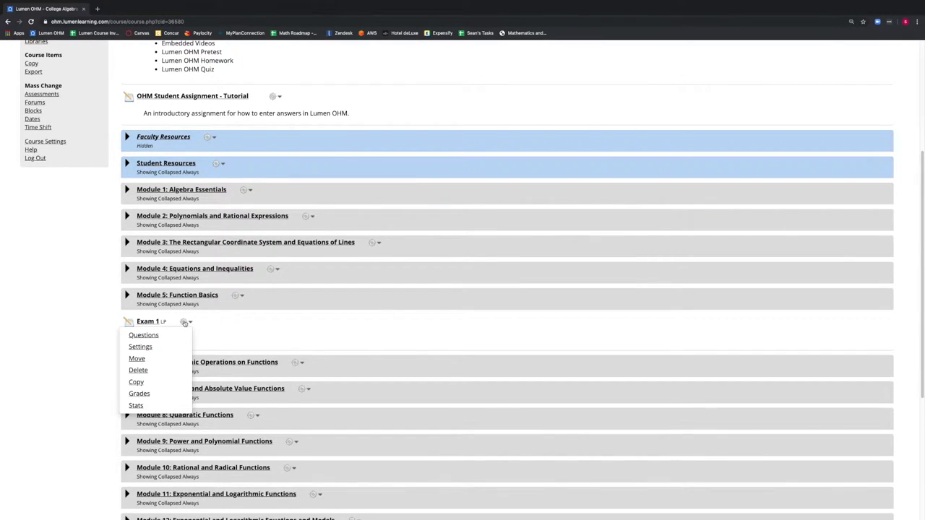
{"action": "left_click", "coordinate": [151, 346]}
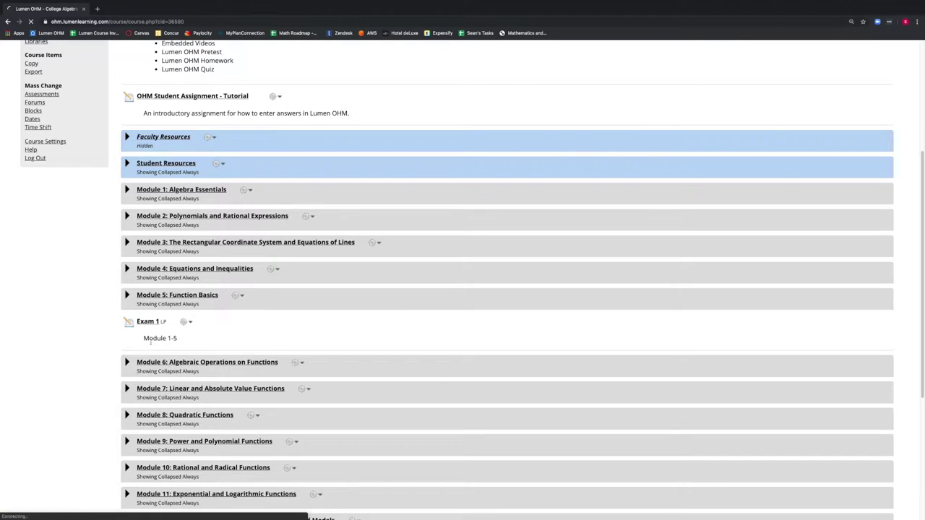
Try the Available after 09/27/2019 and Due 10/04/2019 availability options for Exam 1
{"action": "scroll", "coordinate": [315, 264], "scroll_direction": "down", "scroll_amount": 2}
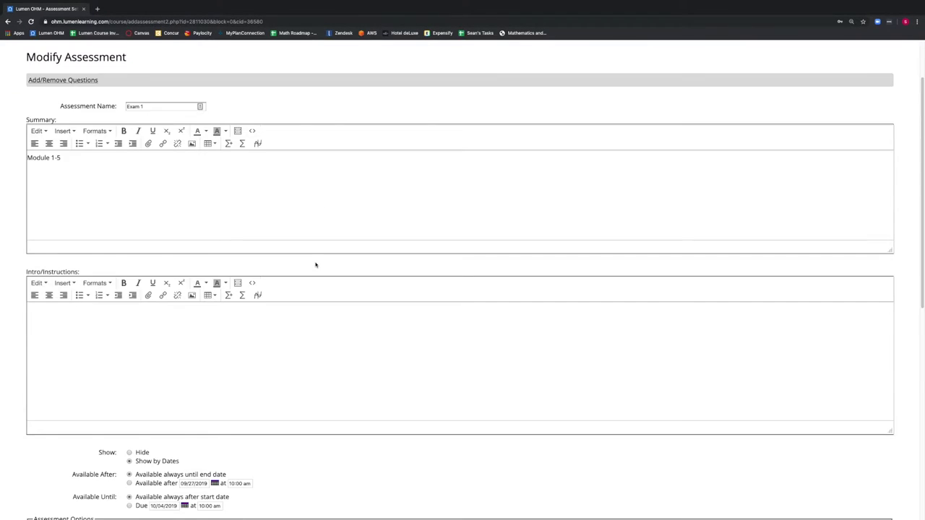
{"action": "scroll", "coordinate": [315, 265], "scroll_direction": "down", "scroll_amount": 5}
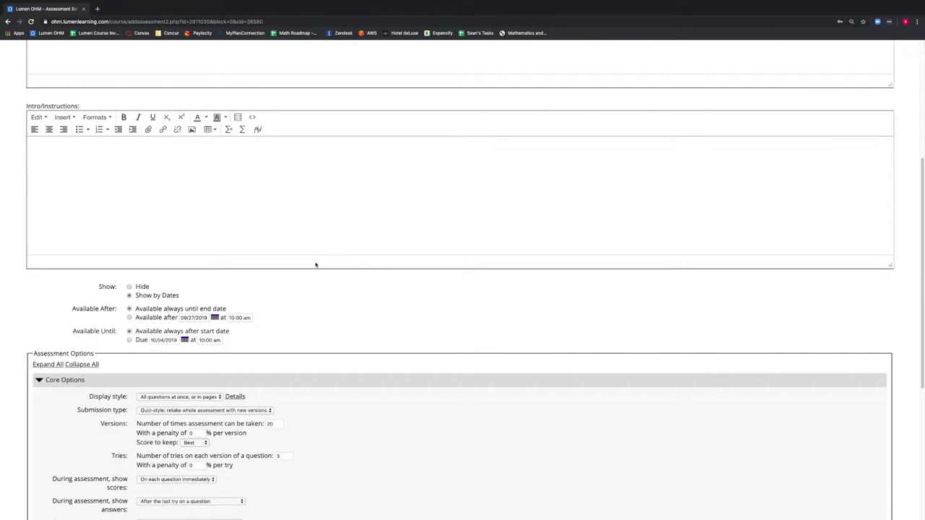
{"action": "scroll", "coordinate": [315, 265], "scroll_direction": "down", "scroll_amount": 1}
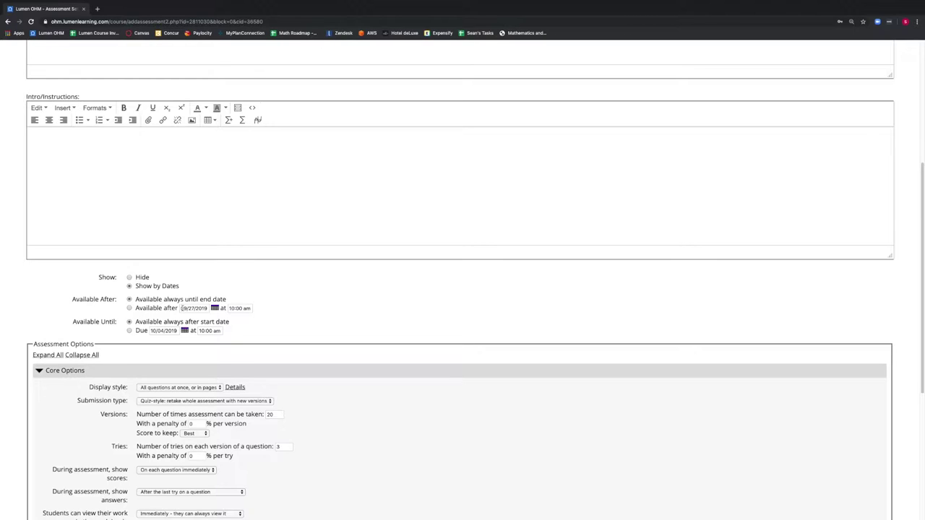
{"action": "left_click_drag", "start_coordinate": [181, 308], "coordinate": [212, 308]}
{"action": "left_click", "coordinate": [148, 308]}
{"action": "triple_click", "coordinate": [190, 309]}
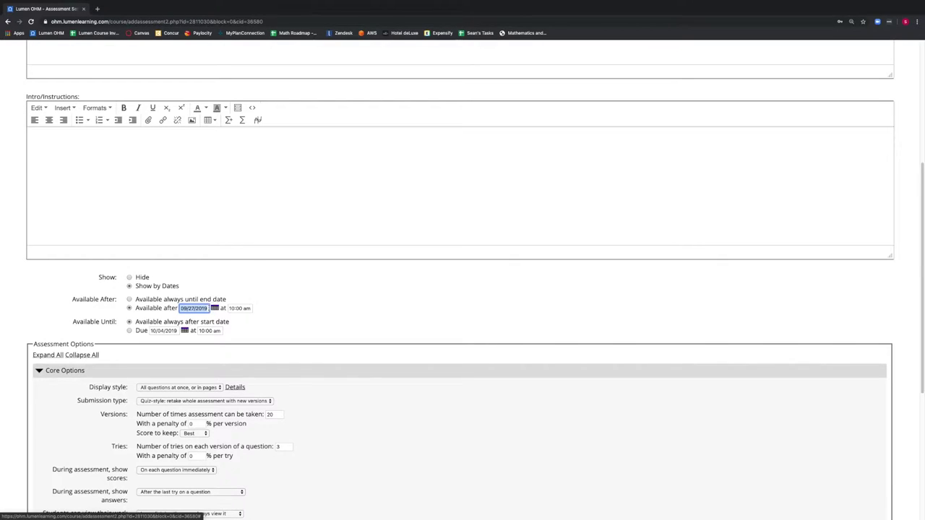
{"action": "left_click", "coordinate": [197, 309]}
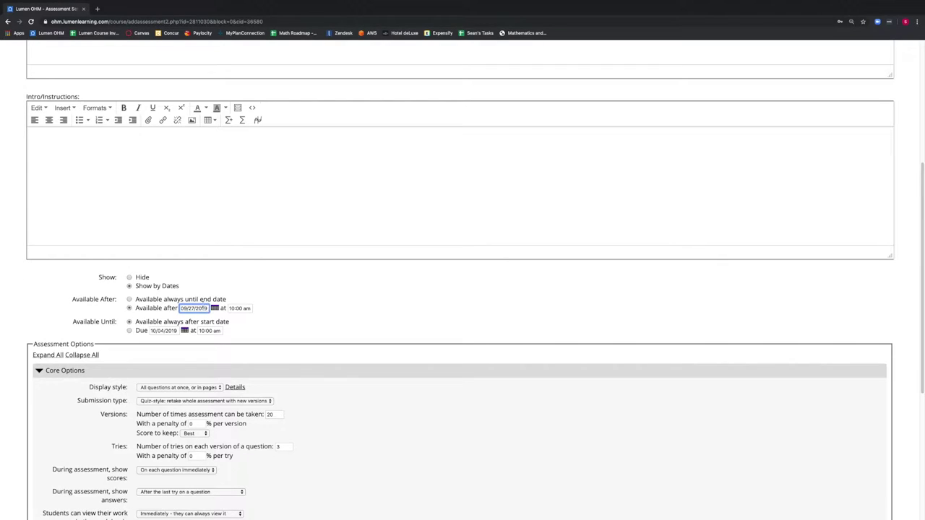
{"action": "left_click", "coordinate": [138, 331]}
{"action": "left_click_drag", "start_coordinate": [150, 330], "coordinate": [178, 331]}
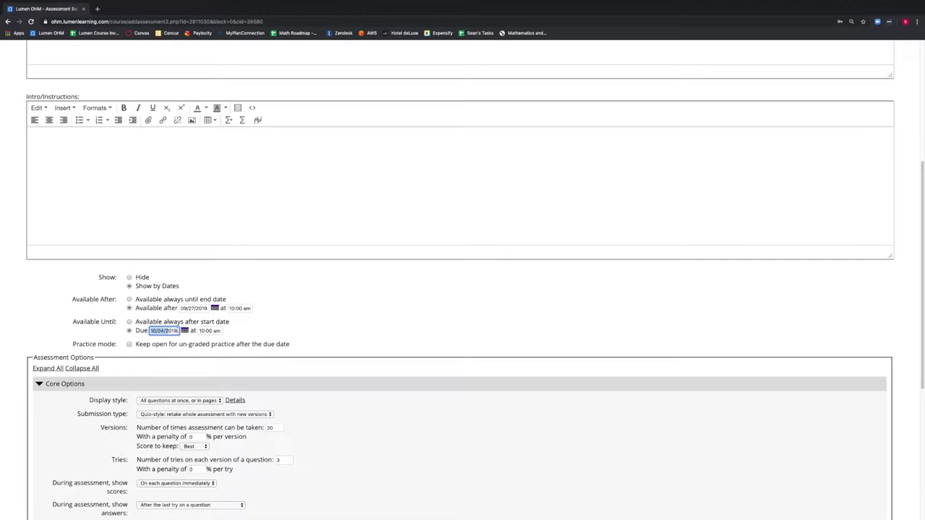
Try Hide, then settle on Show by Dates, available always before and after
{"action": "left_click", "coordinate": [130, 278]}
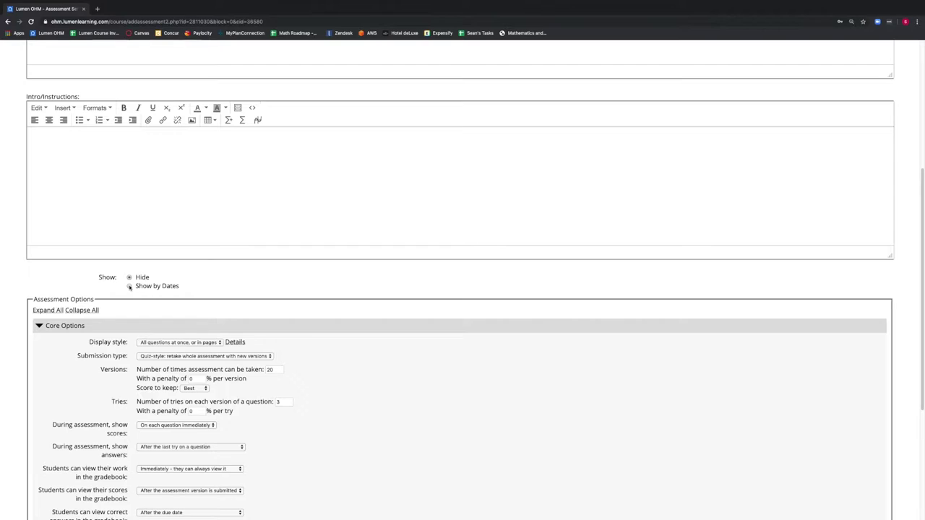
{"action": "left_click", "coordinate": [130, 286]}
{"action": "left_click", "coordinate": [130, 299]}
{"action": "left_click", "coordinate": [130, 322]}
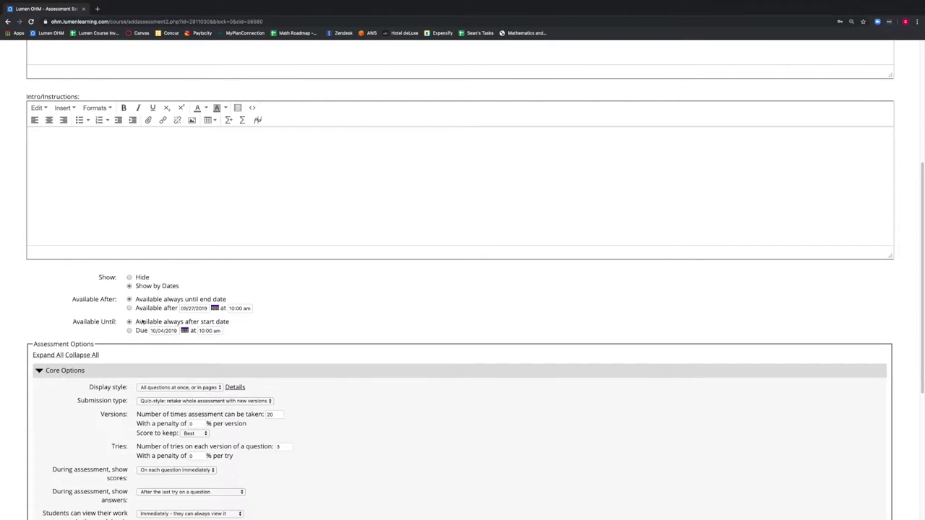
Make Exam 1 available until its due date and keep it open for un-graded practice
{"action": "left_click", "coordinate": [129, 331]}
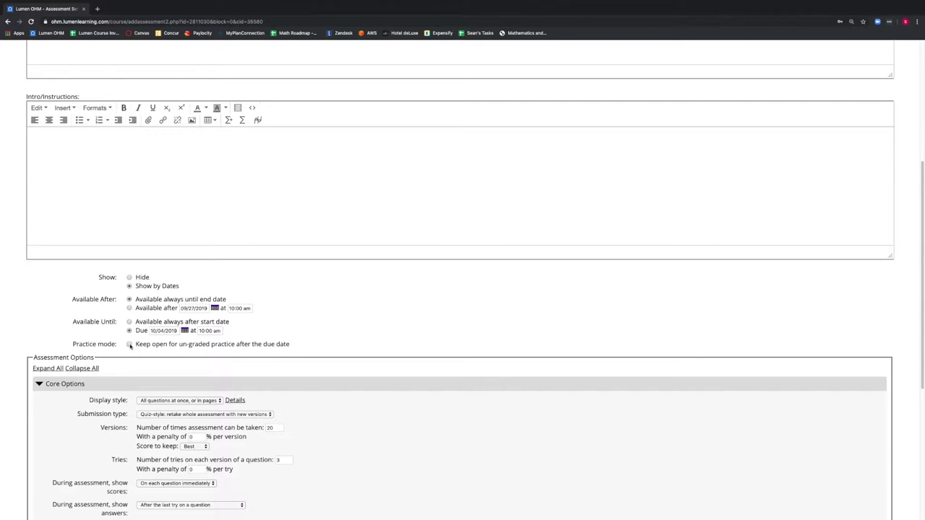
{"action": "left_click", "coordinate": [130, 345]}
{"action": "left_click", "coordinate": [130, 345]}
Keep Display style on All questions at once and view the Display Styles help
{"action": "scroll", "coordinate": [135, 344], "scroll_direction": "down", "scroll_amount": 1}
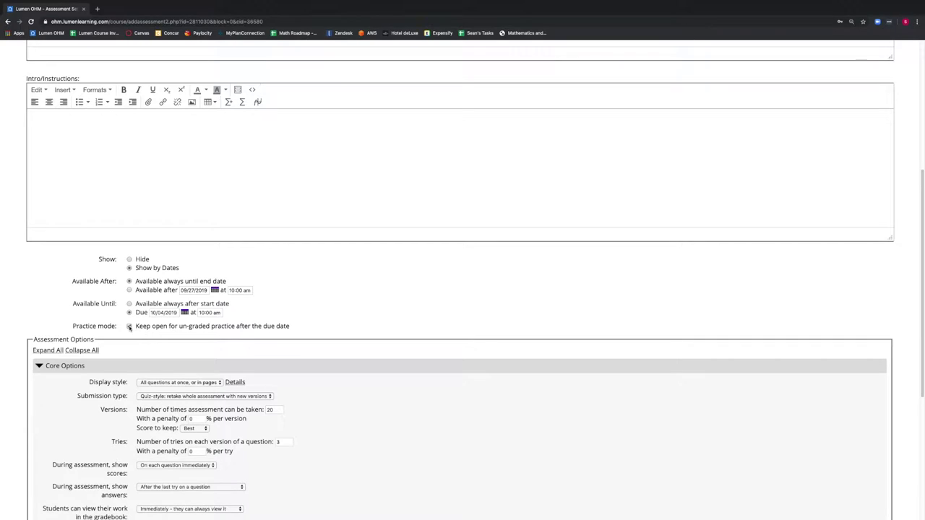
{"action": "scroll", "coordinate": [130, 328], "scroll_direction": "down", "scroll_amount": 1}
{"action": "scroll", "coordinate": [129, 329], "scroll_direction": "down", "scroll_amount": 3}
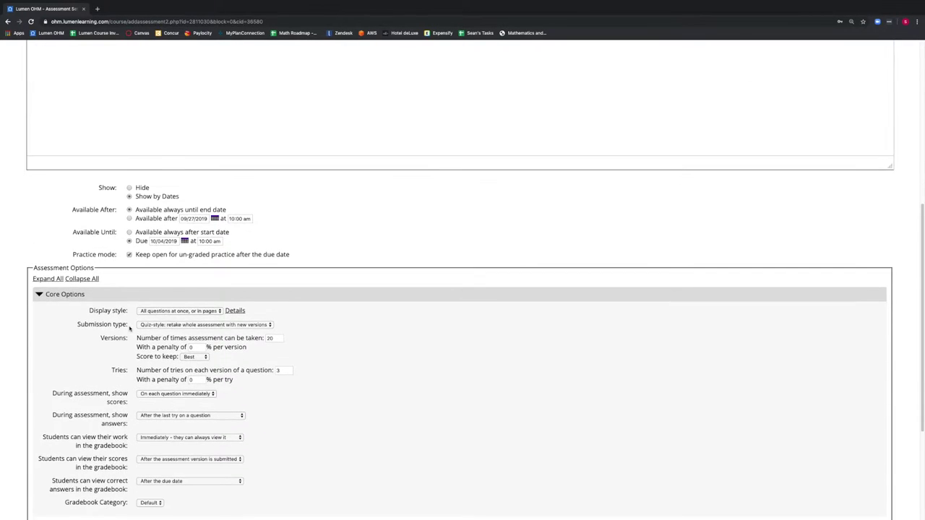
{"action": "scroll", "coordinate": [123, 302], "scroll_direction": "down", "scroll_amount": 1}
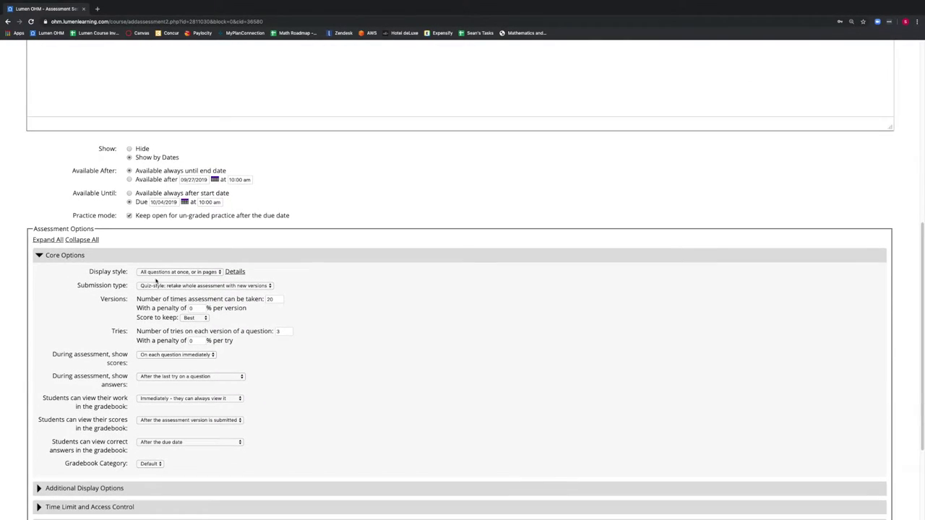
{"action": "left_click", "coordinate": [164, 273]}
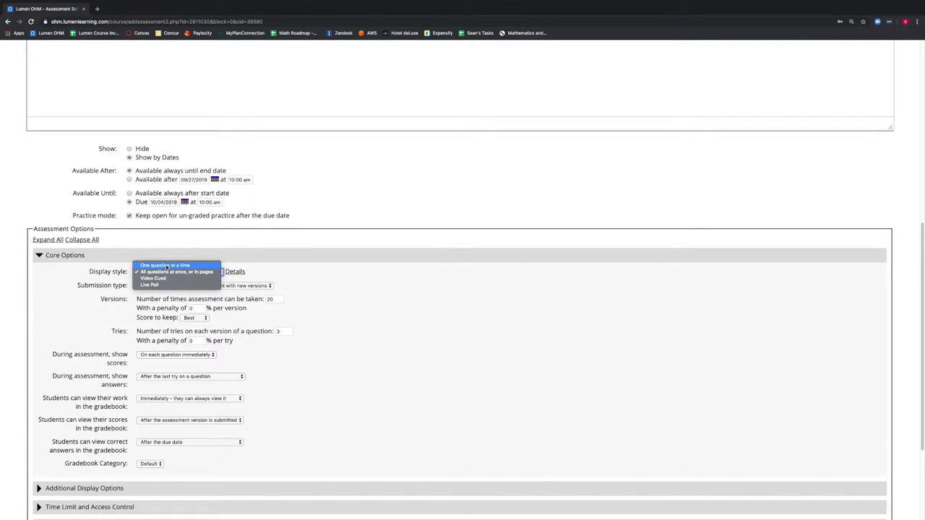
{"action": "left_click", "coordinate": [176, 272]}
{"action": "left_click", "coordinate": [234, 271]}
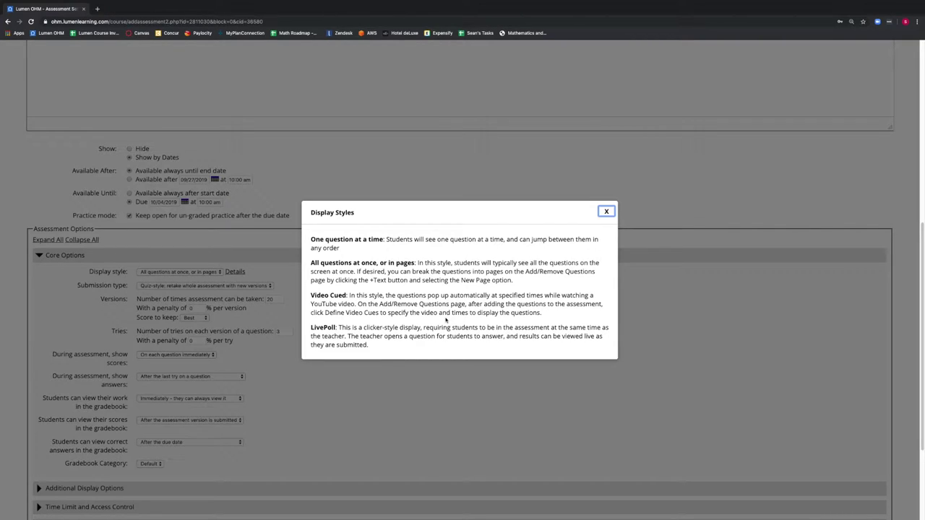
Switch Exam 1's display style to One question at a time and save the settings
{"action": "left_click", "coordinate": [604, 211]}
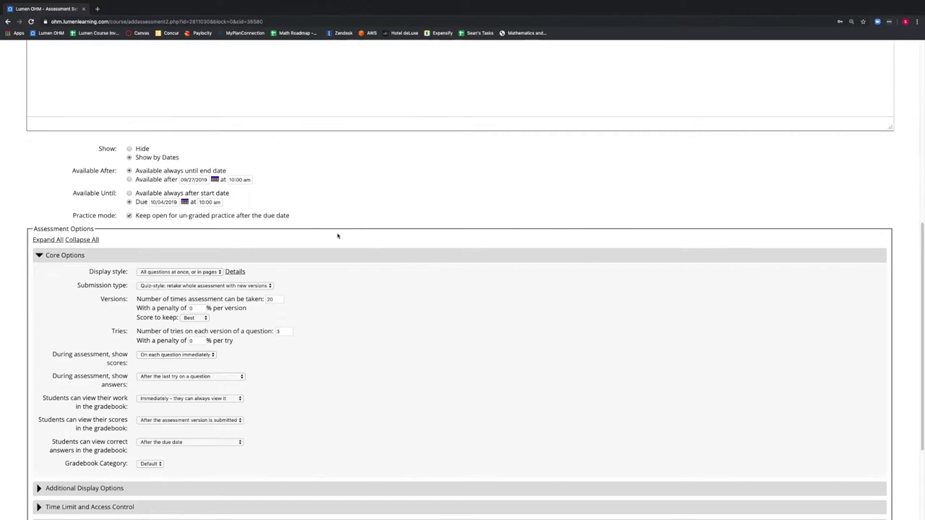
{"action": "left_click", "coordinate": [201, 273]}
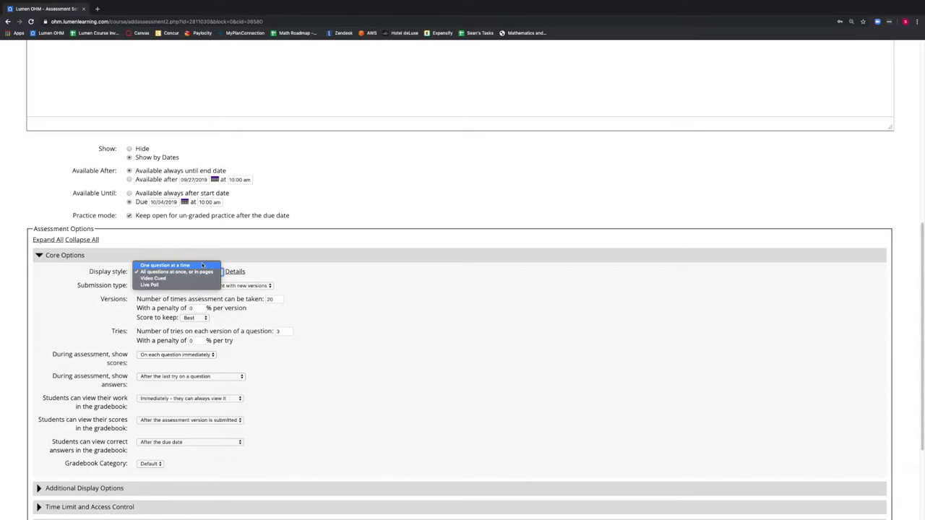
{"action": "left_click", "coordinate": [201, 266]}
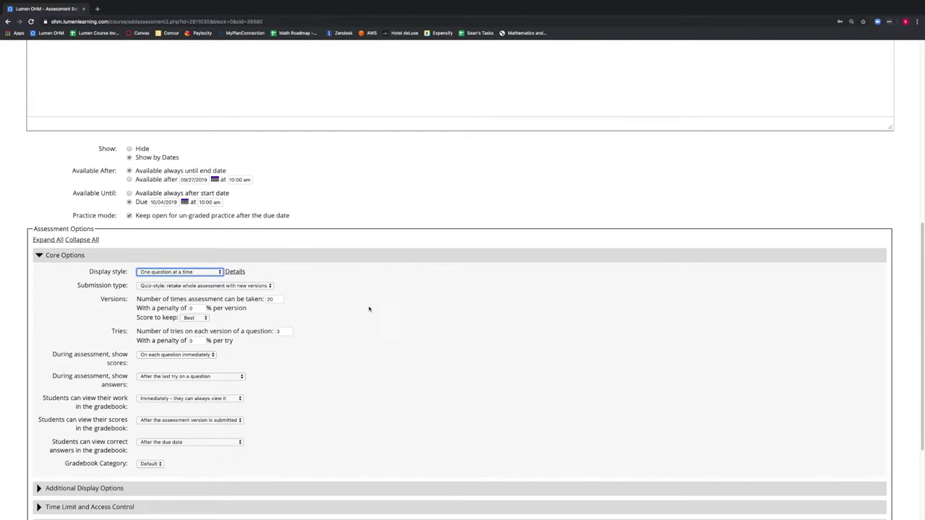
{"action": "scroll", "coordinate": [368, 309], "scroll_direction": "down", "scroll_amount": 2}
{"action": "left_click", "coordinate": [200, 444]}
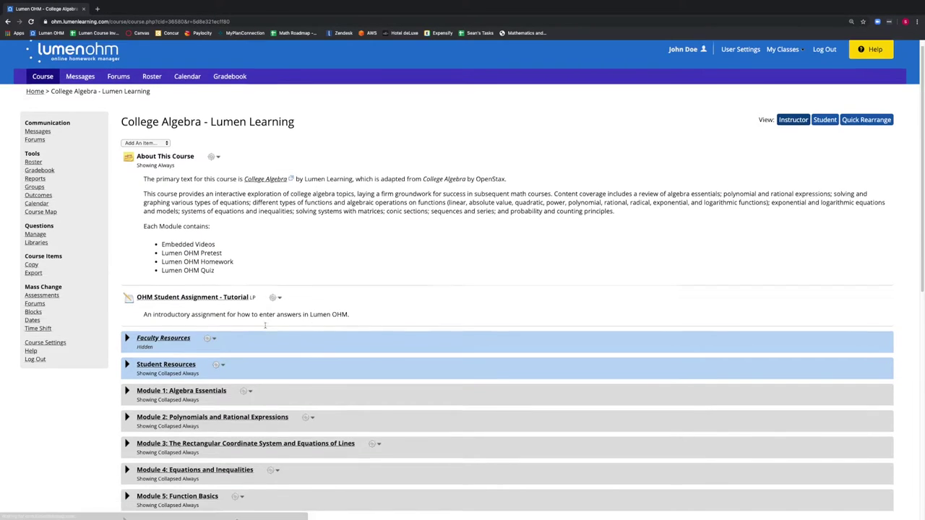
Open Exam 1 in student preview and start an attempt
{"action": "scroll", "coordinate": [264, 325], "scroll_direction": "down", "scroll_amount": 2}
{"action": "left_click", "coordinate": [152, 405]}
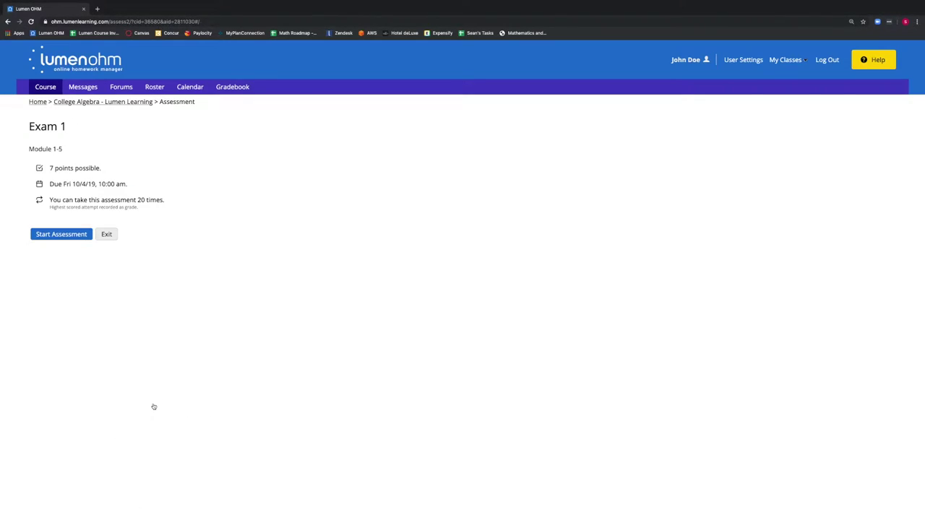
{"action": "left_click", "coordinate": [53, 238]}
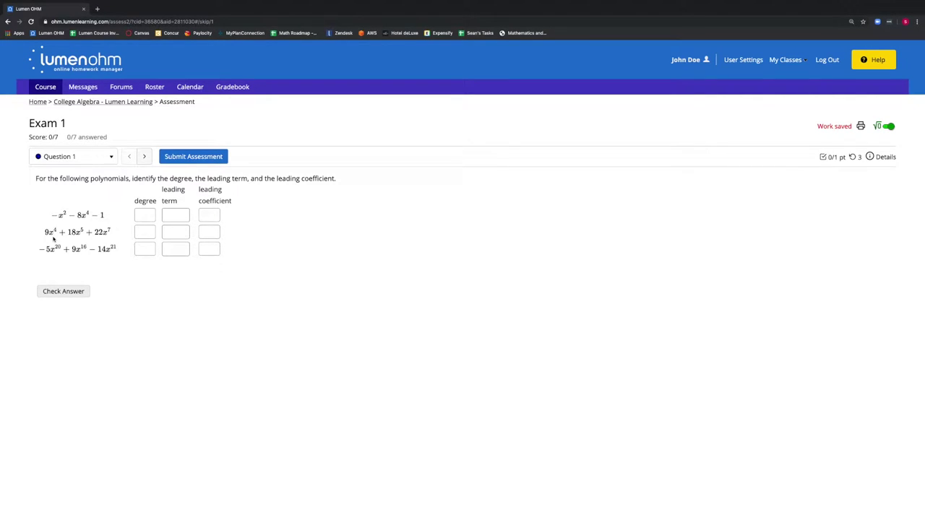
Jump between Questions 3, 5 and 1, then leave the preview for the course page
{"action": "left_click", "coordinate": [89, 161]}
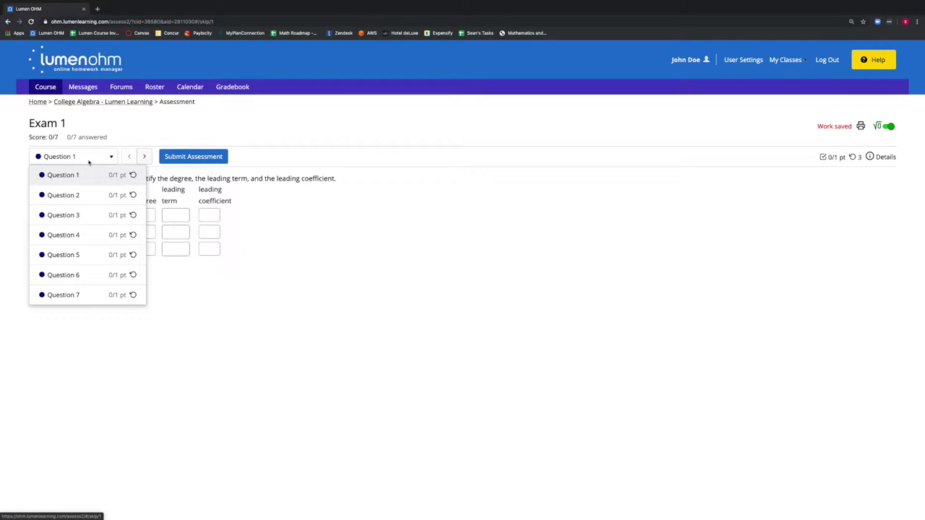
{"action": "left_click", "coordinate": [80, 212]}
{"action": "left_click", "coordinate": [91, 161]}
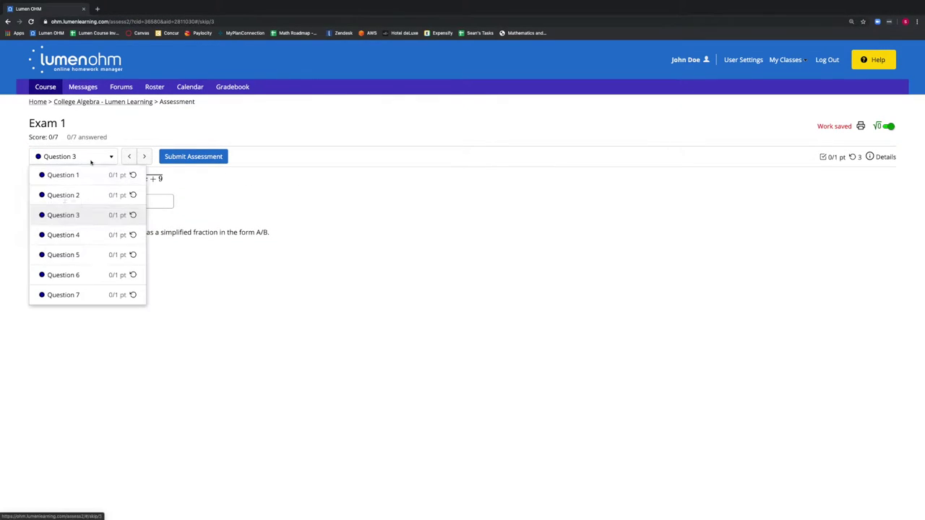
{"action": "left_click", "coordinate": [79, 254]}
{"action": "left_click", "coordinate": [91, 161]}
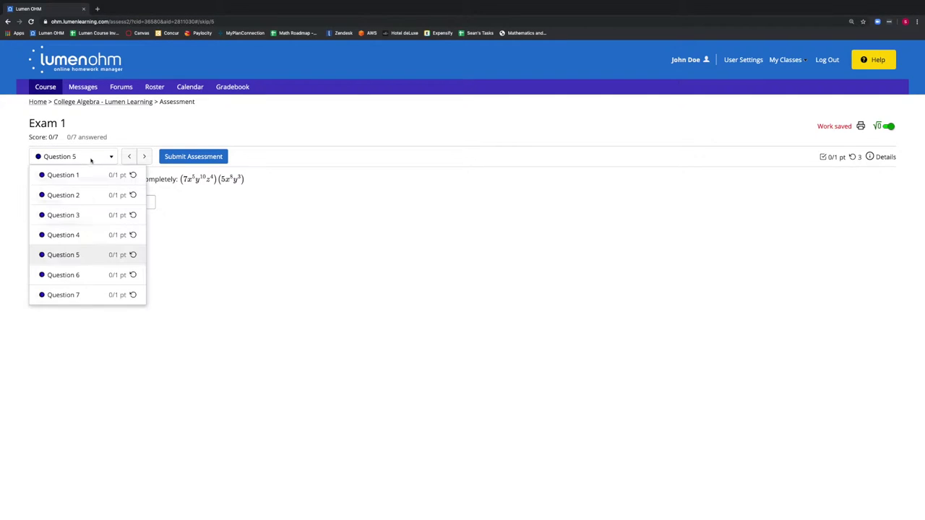
{"action": "left_click", "coordinate": [88, 175]}
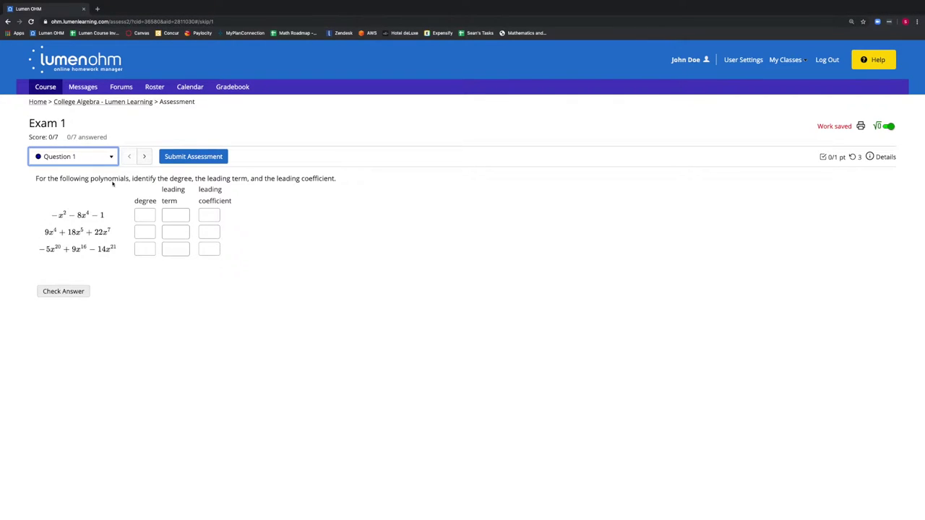
{"action": "left_click", "coordinate": [112, 101]}
{"action": "left_click", "coordinate": [524, 71]}
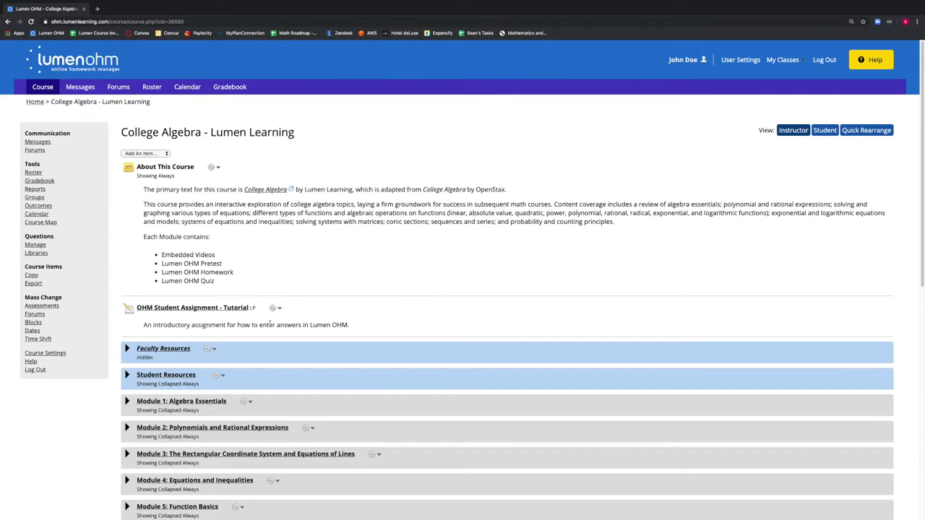
Open Exam 1's assessment settings from its gear menu
{"action": "scroll", "coordinate": [151, 423], "scroll_direction": "down", "scroll_amount": 3}
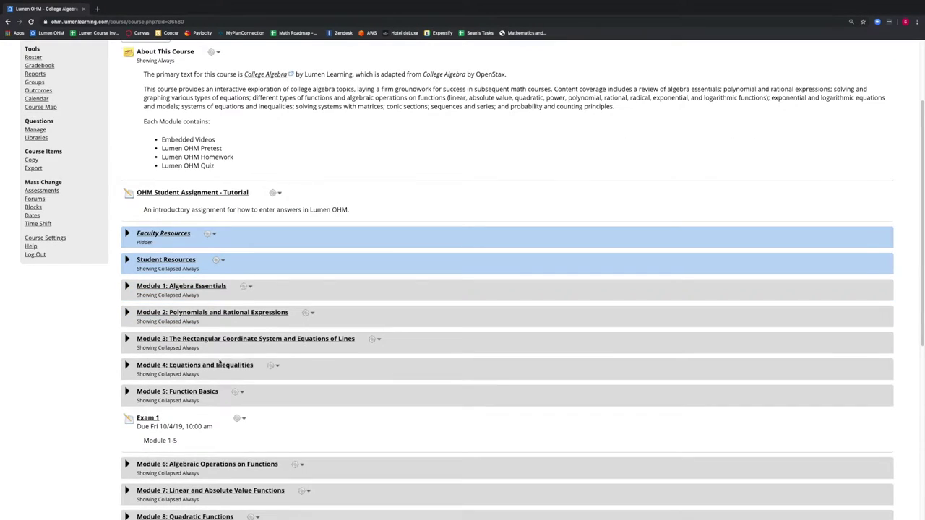
{"action": "left_click", "coordinate": [238, 419]}
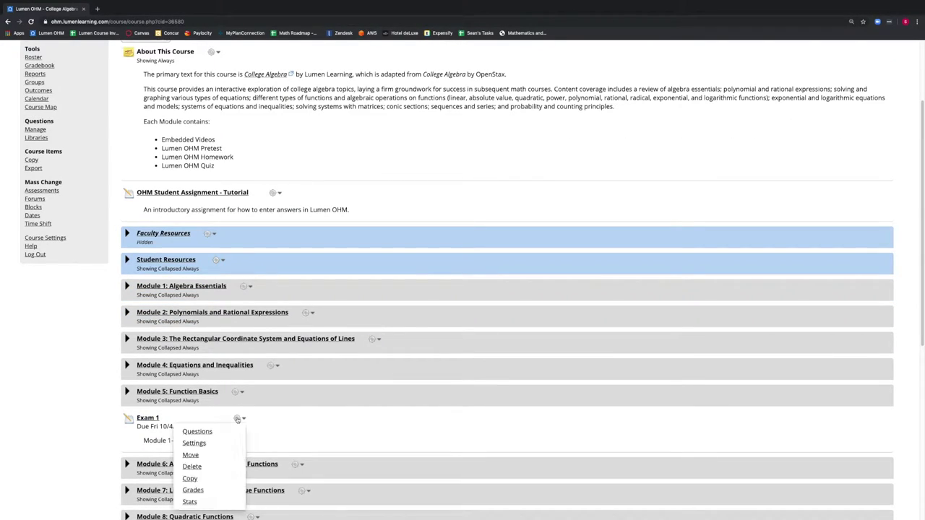
{"action": "left_click", "coordinate": [202, 445]}
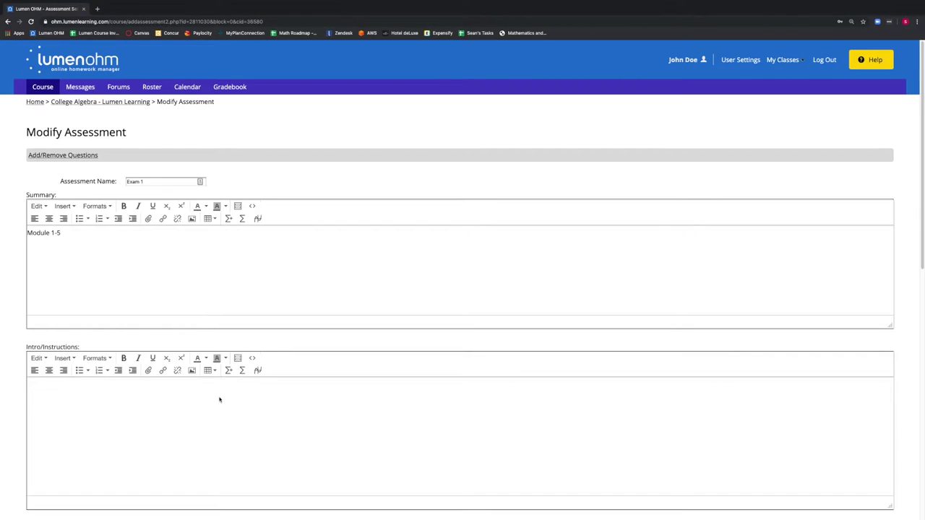
Leave Display style on All questions at once and save the changes
{"action": "scroll", "coordinate": [218, 396], "scroll_direction": "down", "scroll_amount": 3}
{"action": "scroll", "coordinate": [250, 390], "scroll_direction": "down", "scroll_amount": 2}
{"action": "left_click", "coordinate": [206, 414]}
{"action": "scroll", "coordinate": [284, 421], "scroll_direction": "down", "scroll_amount": 2}
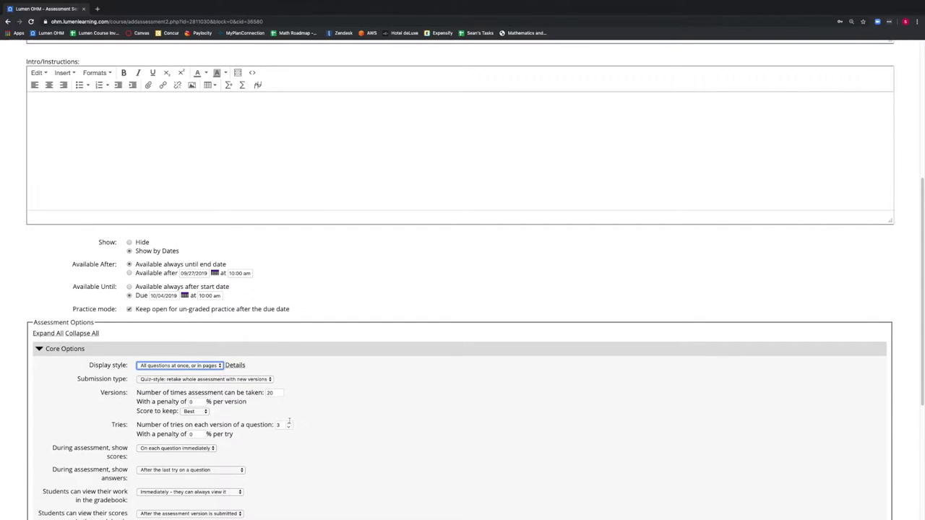
{"action": "left_click", "coordinate": [147, 366]}
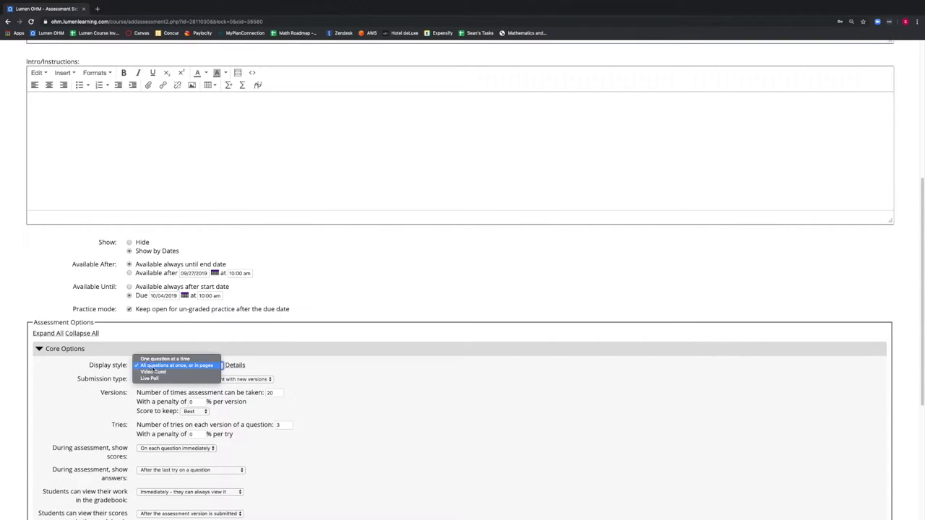
{"action": "left_click", "coordinate": [153, 366]}
{"action": "scroll", "coordinate": [285, 397], "scroll_direction": "down", "scroll_amount": 5}
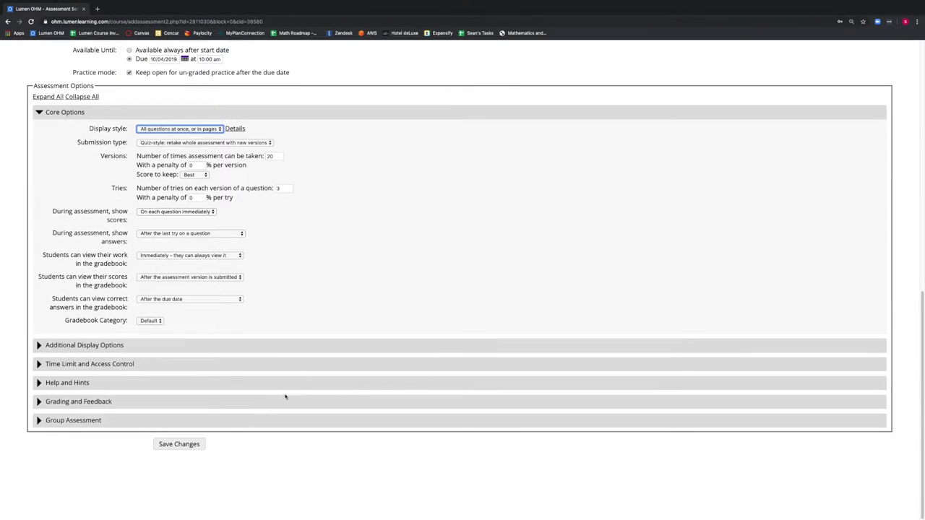
{"action": "left_click", "coordinate": [180, 444]}
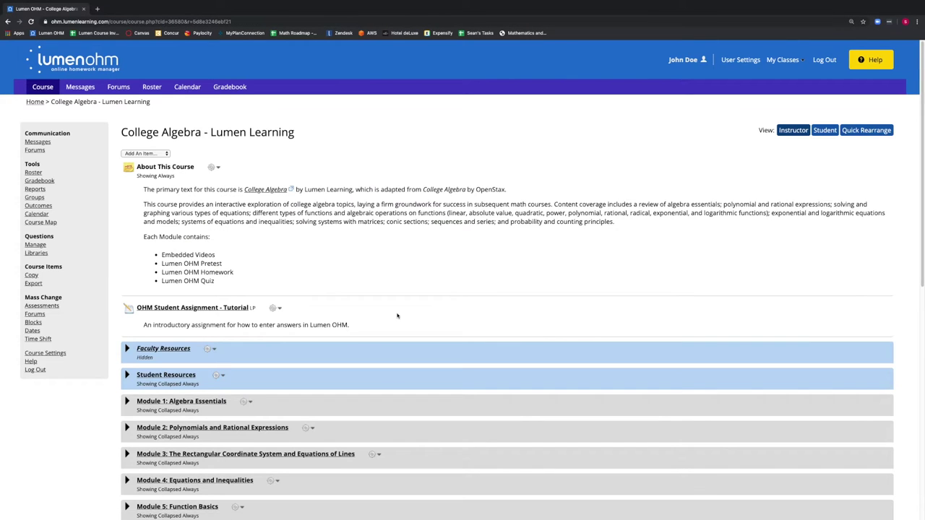
Start the Exam 1 preview and scroll through all seven questions on one page
{"action": "scroll", "coordinate": [396, 316], "scroll_direction": "down", "scroll_amount": 2}
{"action": "scroll", "coordinate": [396, 315], "scroll_direction": "down", "scroll_amount": 1}
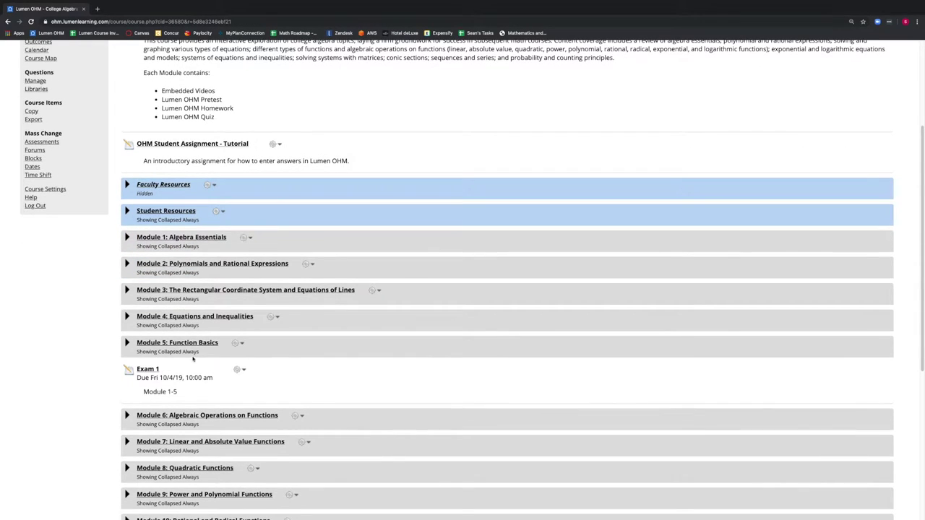
{"action": "left_click", "coordinate": [148, 369]}
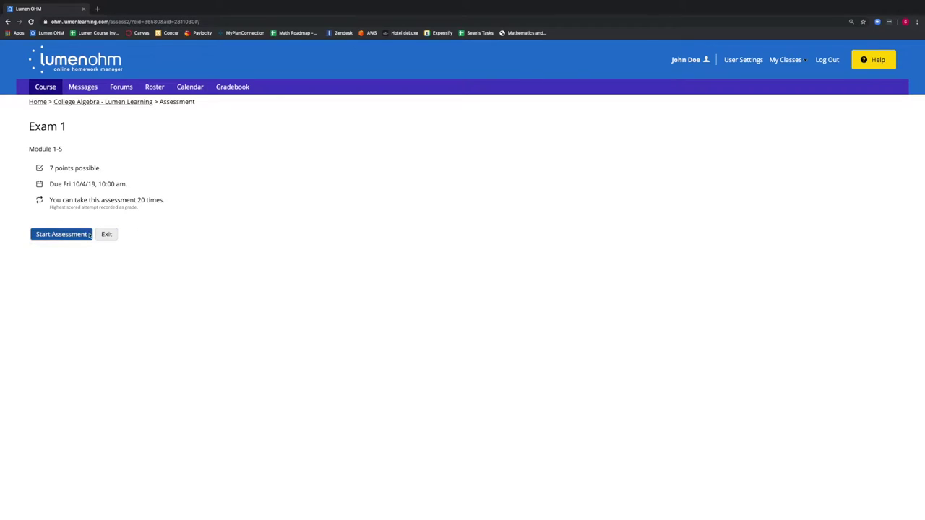
{"action": "left_click", "coordinate": [61, 234]}
{"action": "scroll", "coordinate": [337, 228], "scroll_direction": "down", "scroll_amount": 1}
{"action": "scroll", "coordinate": [337, 228], "scroll_direction": "down", "scroll_amount": 8}
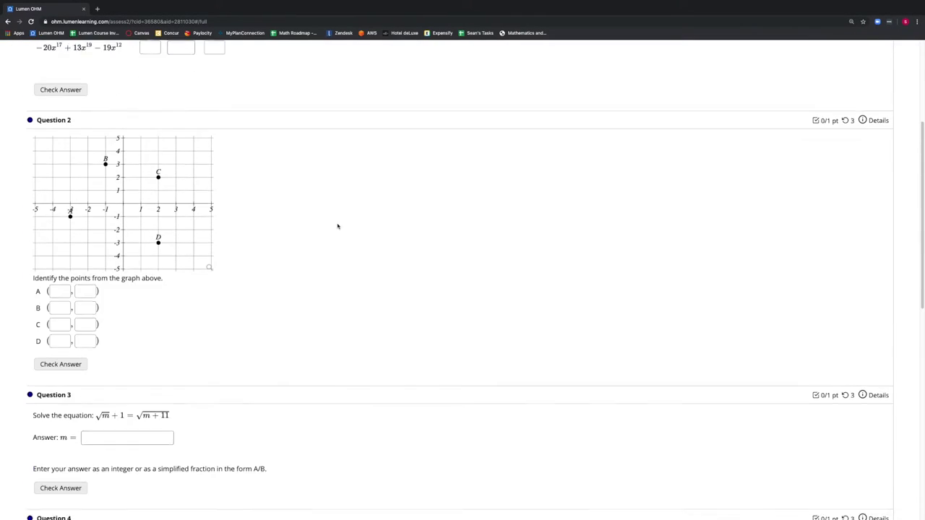
{"action": "scroll", "coordinate": [337, 226], "scroll_direction": "down", "scroll_amount": 3}
{"action": "right_click", "coordinate": [335, 221]}
{"action": "left_click", "coordinate": [316, 225]}
{"action": "scroll", "coordinate": [318, 231], "scroll_direction": "down", "scroll_amount": 3}
{"action": "scroll", "coordinate": [318, 234], "scroll_direction": "down", "scroll_amount": 7}
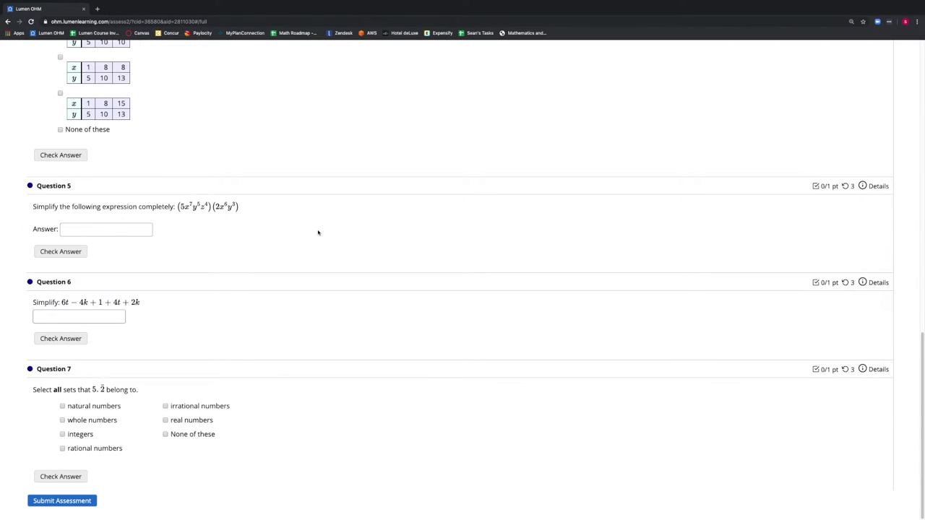
{"action": "scroll", "coordinate": [318, 231], "scroll_direction": "up", "scroll_amount": 20}
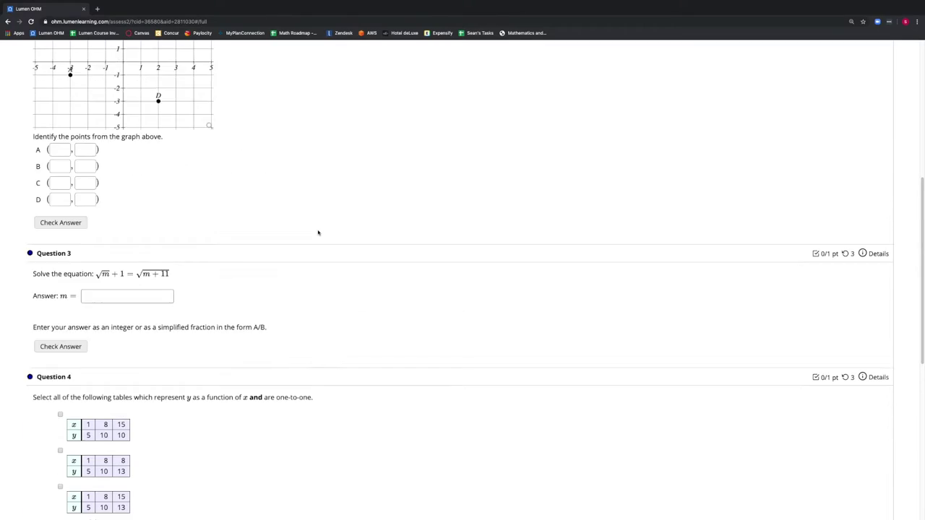
Leave the preview and return to the College Algebra course page
{"action": "left_click", "coordinate": [130, 102]}
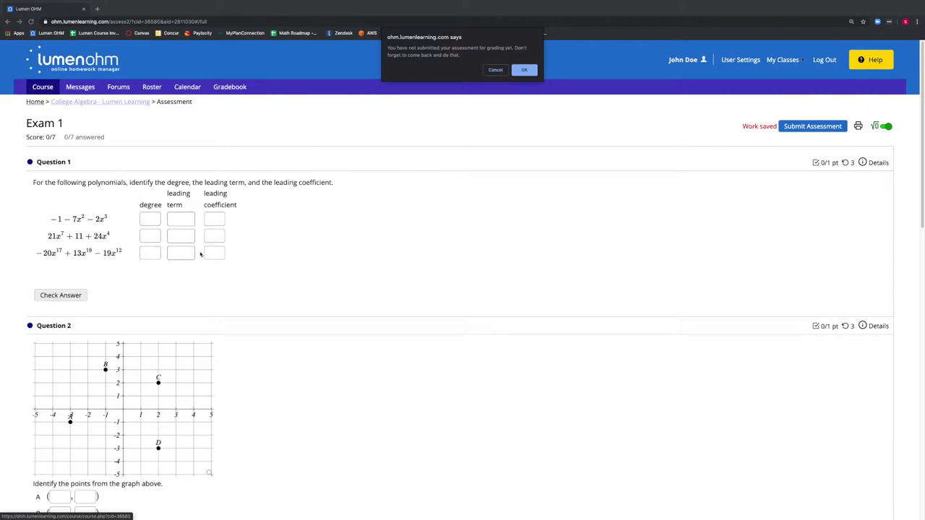
{"action": "key", "text": "Return"}
{"action": "scroll", "coordinate": [256, 325], "scroll_direction": "down", "scroll_amount": 4}
{"action": "scroll", "coordinate": [256, 325], "scroll_direction": "down", "scroll_amount": 3}
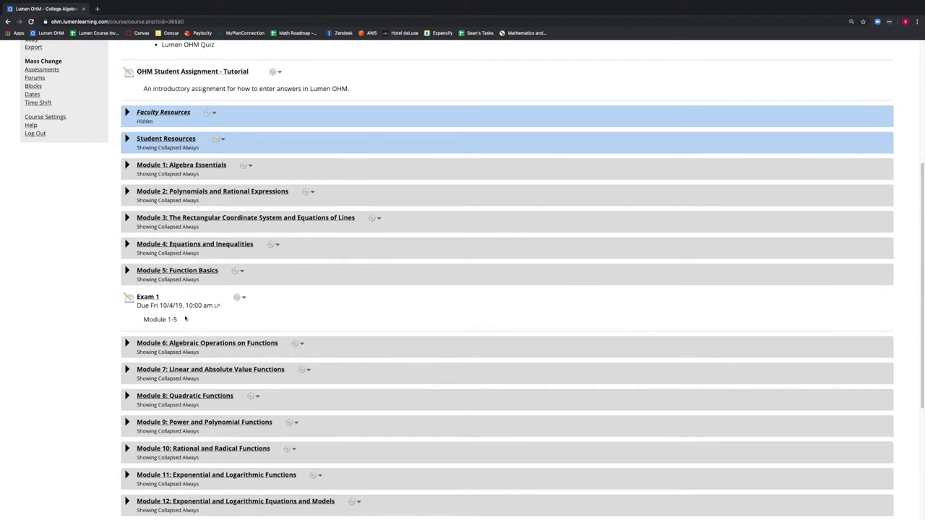
Reopen Exam 1's settings and change Display style to One question at a time
{"action": "left_click", "coordinate": [237, 298]}
{"action": "left_click", "coordinate": [195, 322]}
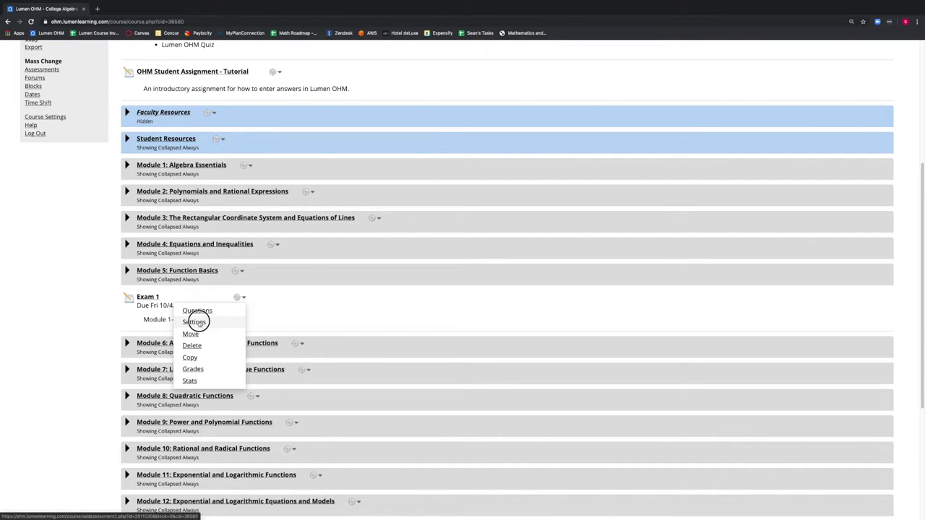
{"action": "scroll", "coordinate": [310, 353], "scroll_direction": "down", "scroll_amount": 10}
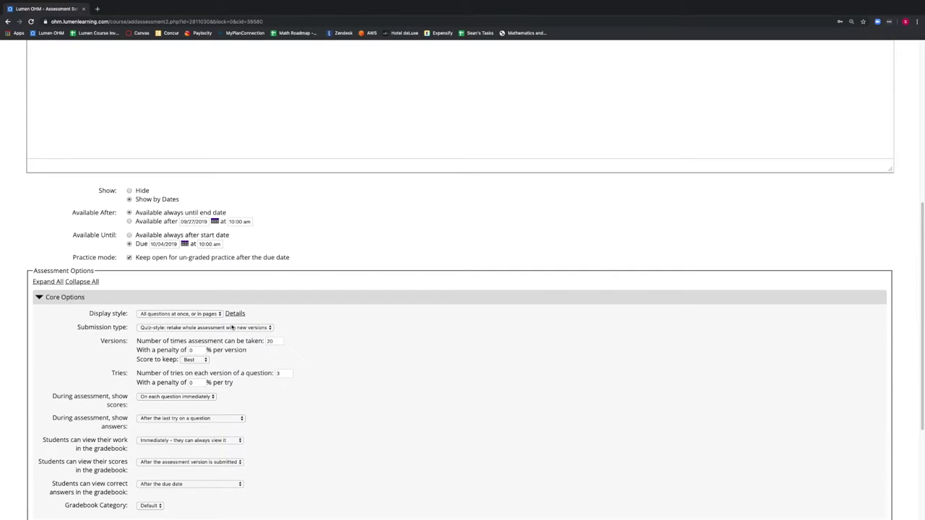
{"action": "left_click", "coordinate": [195, 314]}
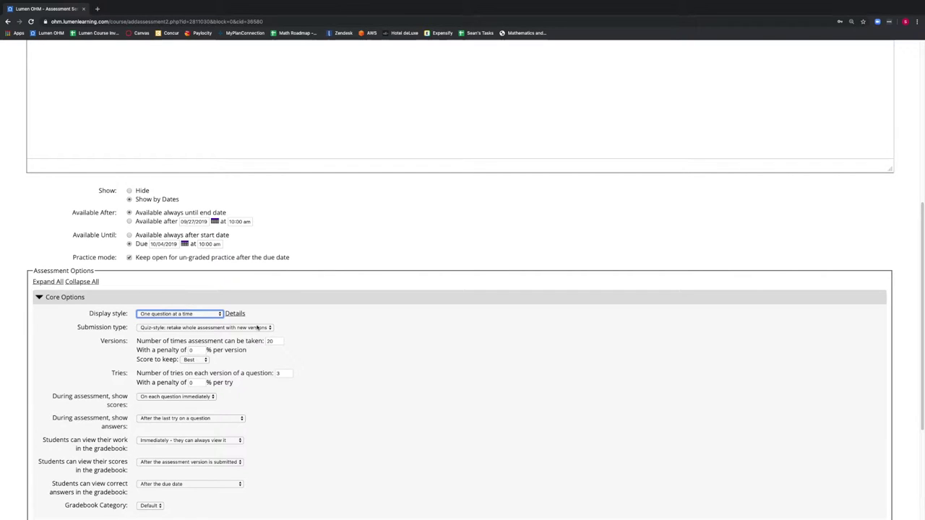
{"action": "scroll", "coordinate": [257, 327], "scroll_direction": "down", "scroll_amount": 1}
{"action": "scroll", "coordinate": [256, 327], "scroll_direction": "down", "scroll_amount": 2}
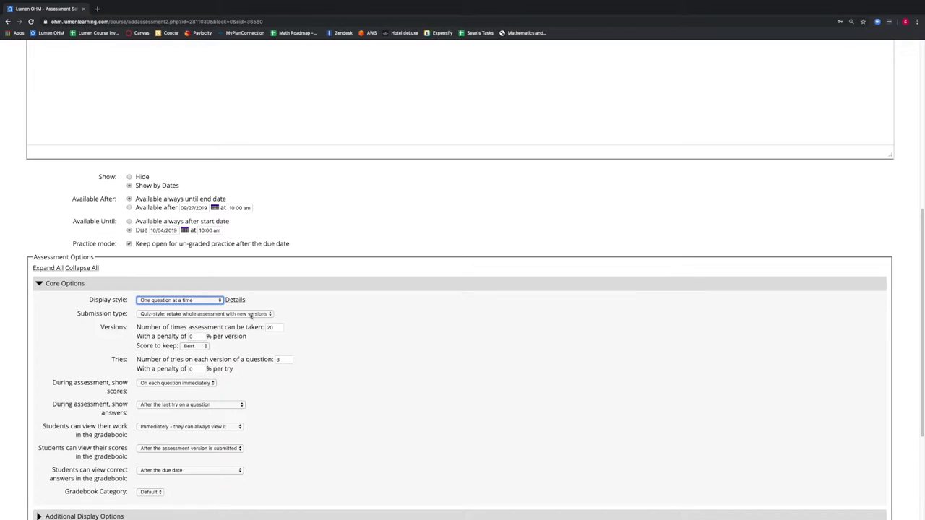
Keep Quiz-style submissions and change the allowed attempts to 1
{"action": "left_click", "coordinate": [251, 313]}
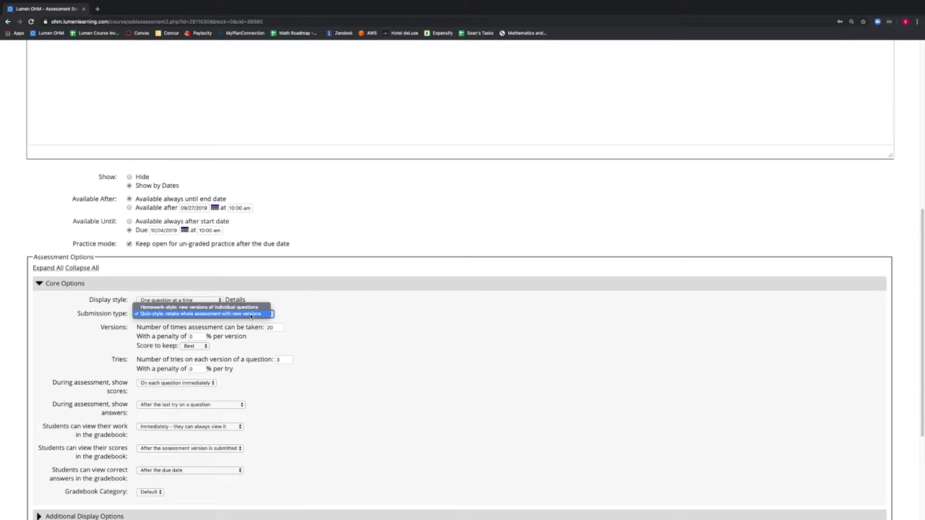
{"action": "left_click", "coordinate": [251, 314]}
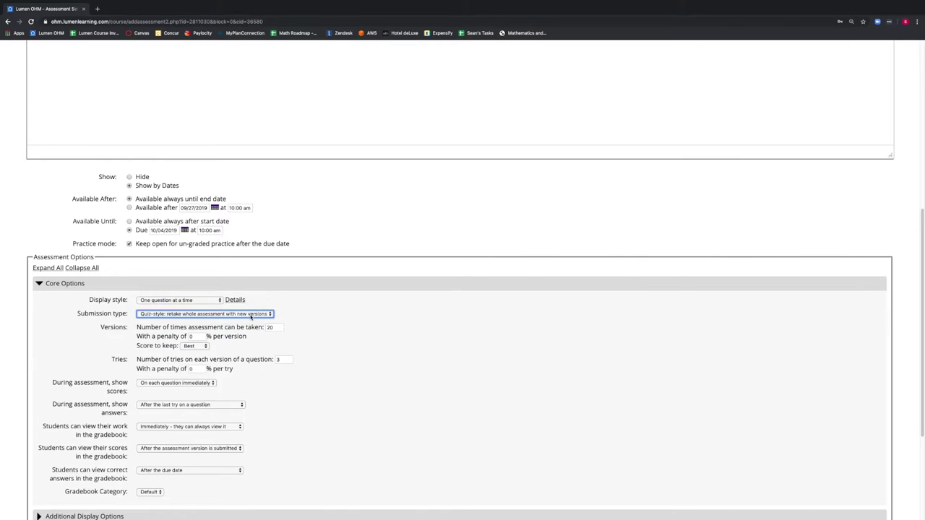
{"action": "scroll", "coordinate": [251, 314], "scroll_direction": "down", "scroll_amount": 2}
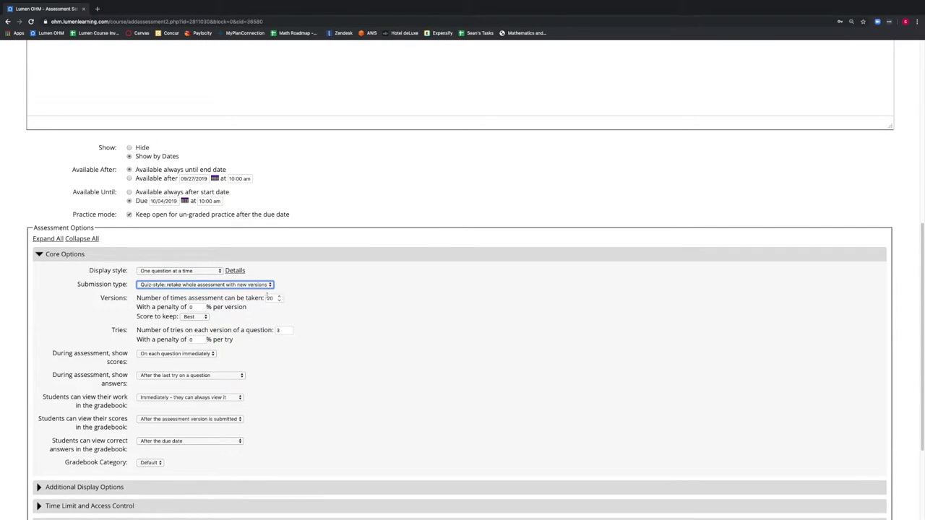
{"action": "double_click", "coordinate": [272, 298]}
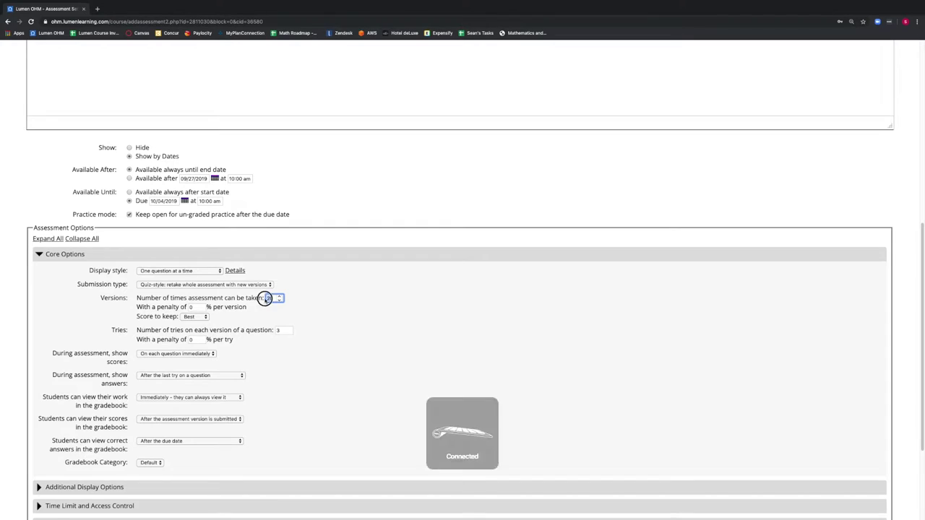
{"action": "type", "text": "1"}
{"action": "left_click", "coordinate": [300, 298]}
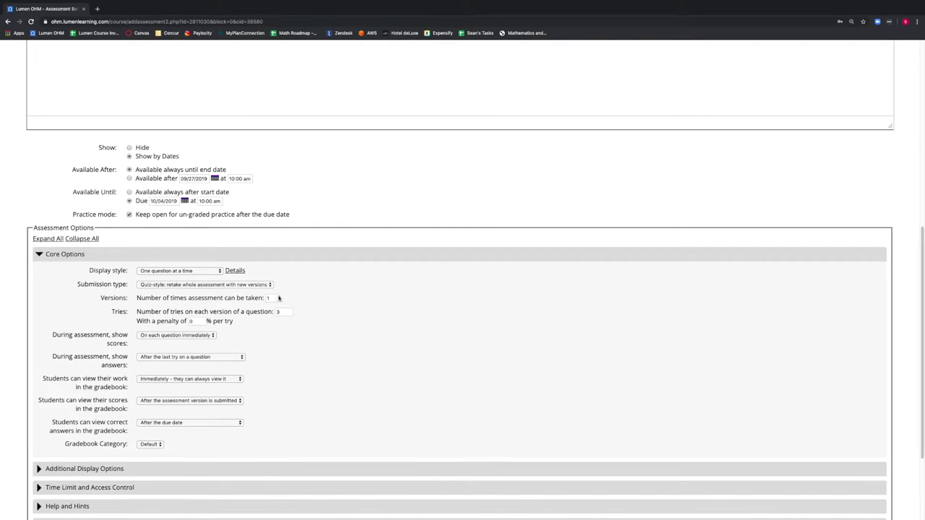
Try 2 attempts, keep Best as the score to keep, then settle attempts at 1
{"action": "double_click", "coordinate": [273, 297]}
{"action": "type", "text": "2"}
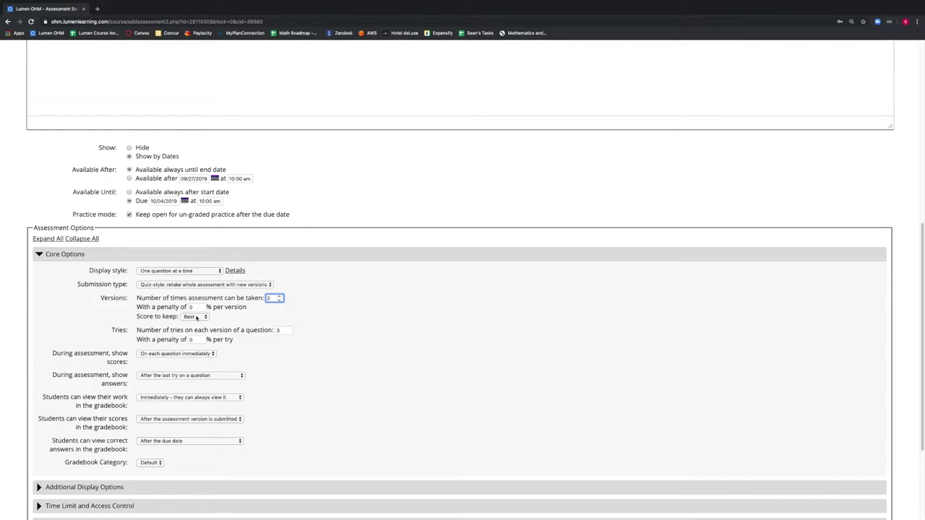
{"action": "key", "text": "Tab"}
{"action": "left_click", "coordinate": [195, 317]}
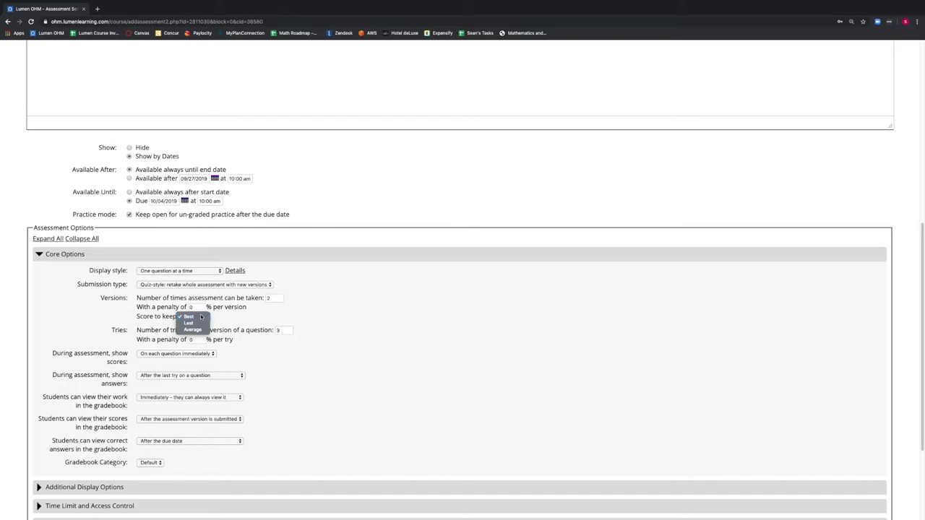
{"action": "left_click", "coordinate": [200, 316]}
{"action": "double_click", "coordinate": [269, 298]}
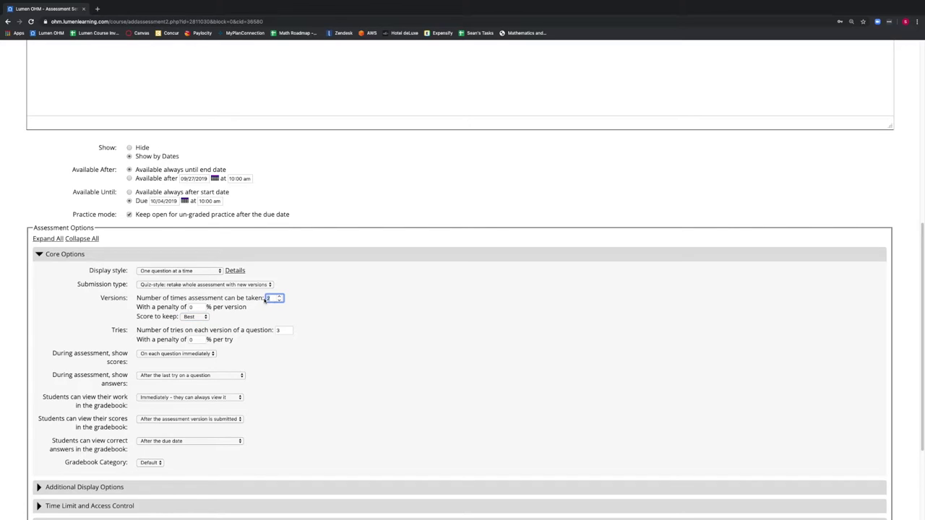
{"action": "type", "text": "1"}
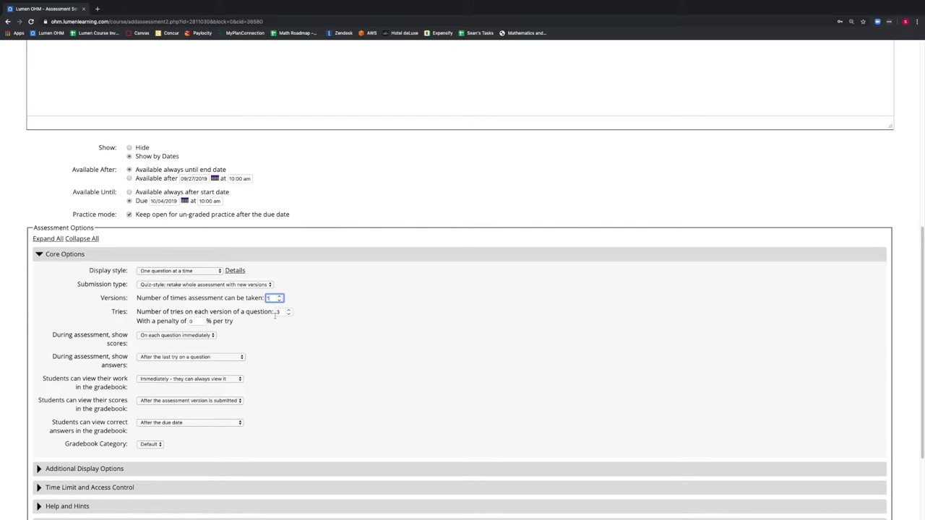
Set the tries allowed per question version to 1
{"action": "key", "text": "Tab"}
{"action": "type", "text": "1"}
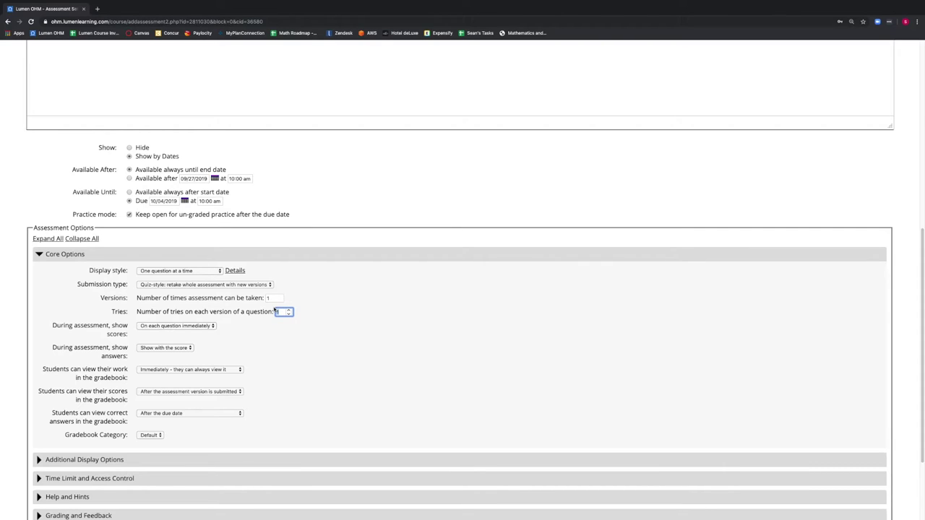
{"action": "type", "text": "2"}
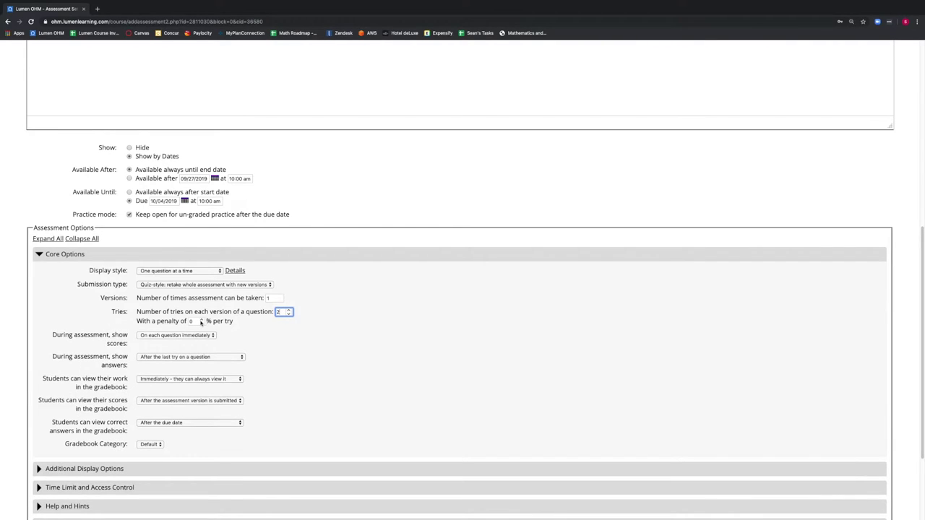
{"action": "double_click", "coordinate": [277, 312]}
{"action": "type", "text": "1"}
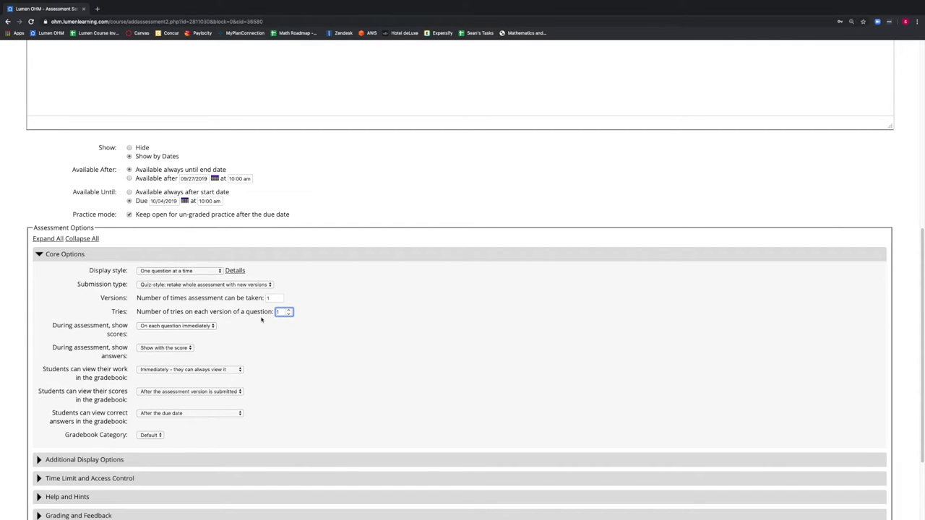
{"action": "left_click", "coordinate": [200, 326]}
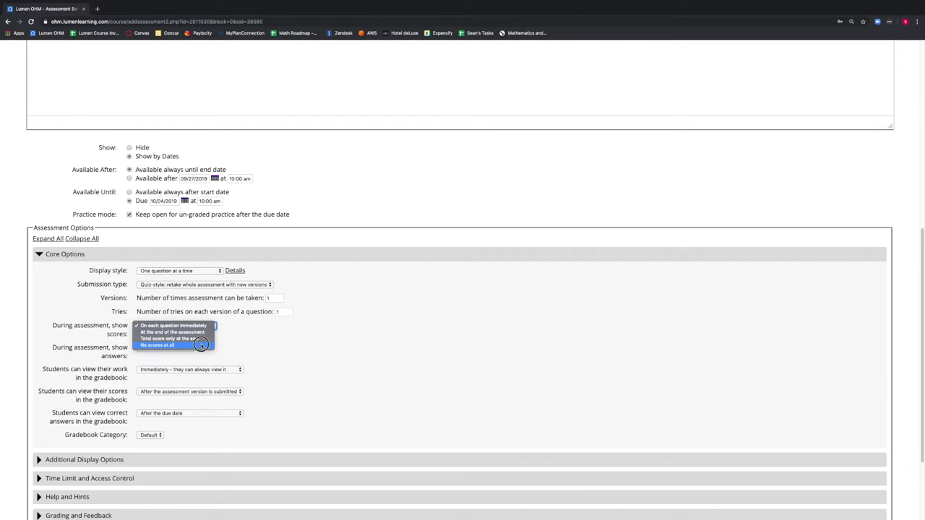
Show no scores at all during the assessment and let students view their work after the due date
{"action": "left_click", "coordinate": [201, 345]}
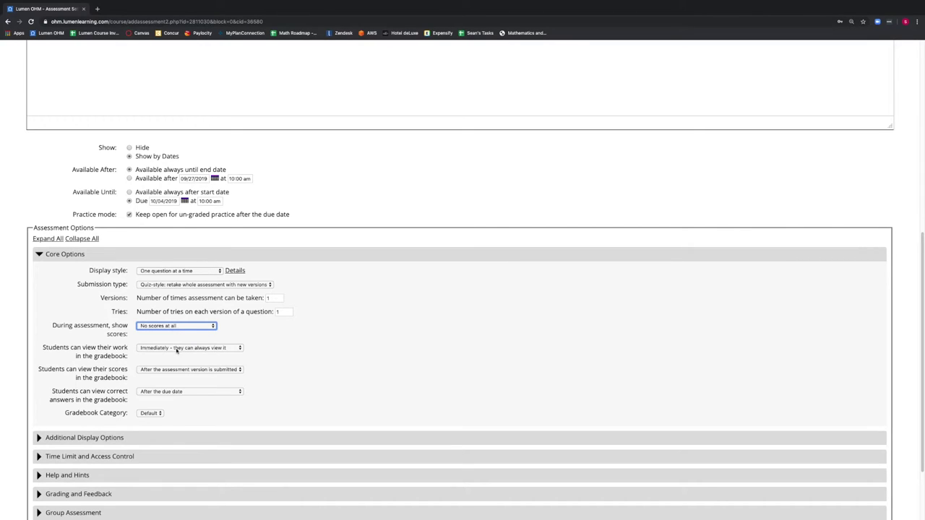
{"action": "left_click", "coordinate": [176, 348]}
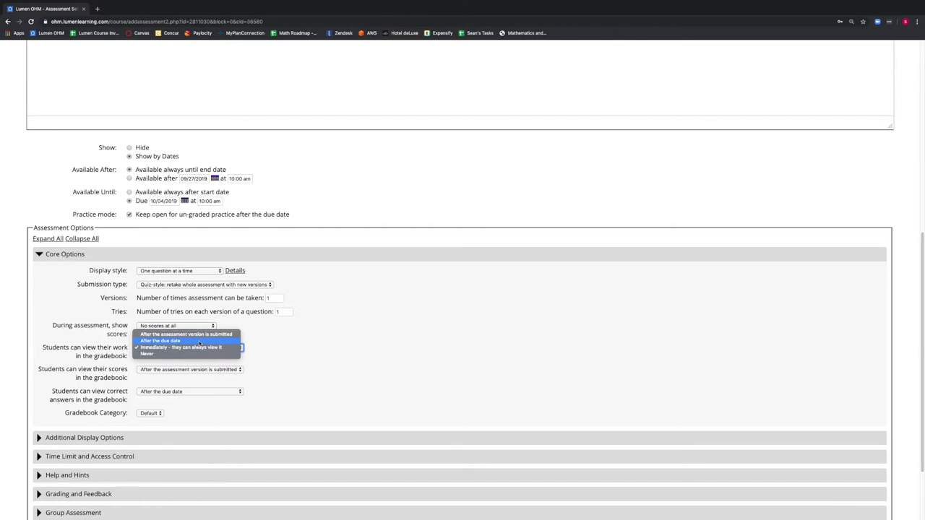
{"action": "left_click", "coordinate": [199, 341]}
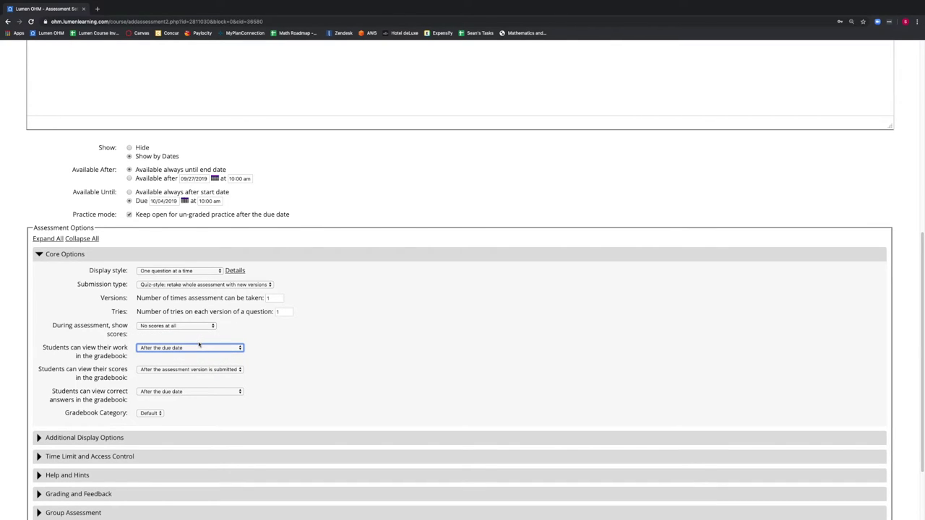
{"action": "scroll", "coordinate": [200, 343], "scroll_direction": "down", "scroll_amount": 2}
{"action": "scroll", "coordinate": [198, 348], "scroll_direction": "down", "scroll_amount": 2}
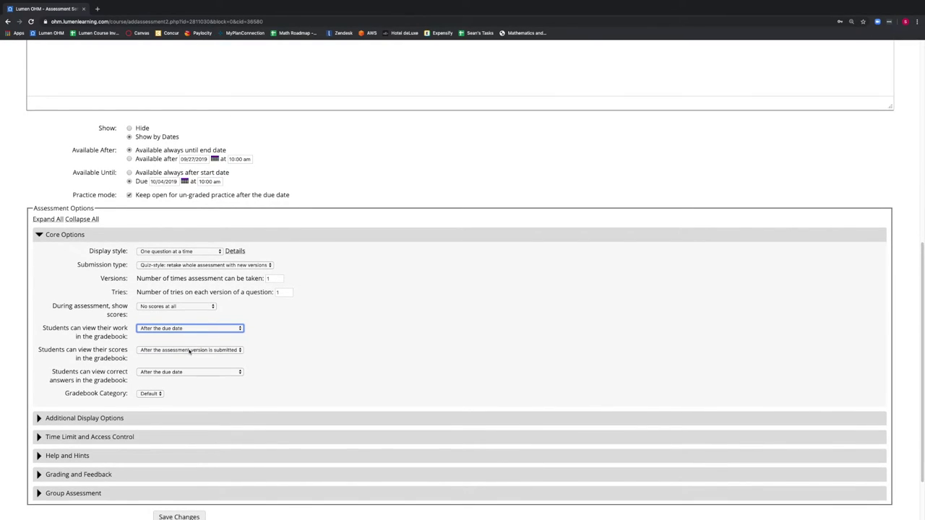
Keep scores visible after submission, correct answers after the due date, and gradebook category Default
{"action": "left_click", "coordinate": [189, 350]}
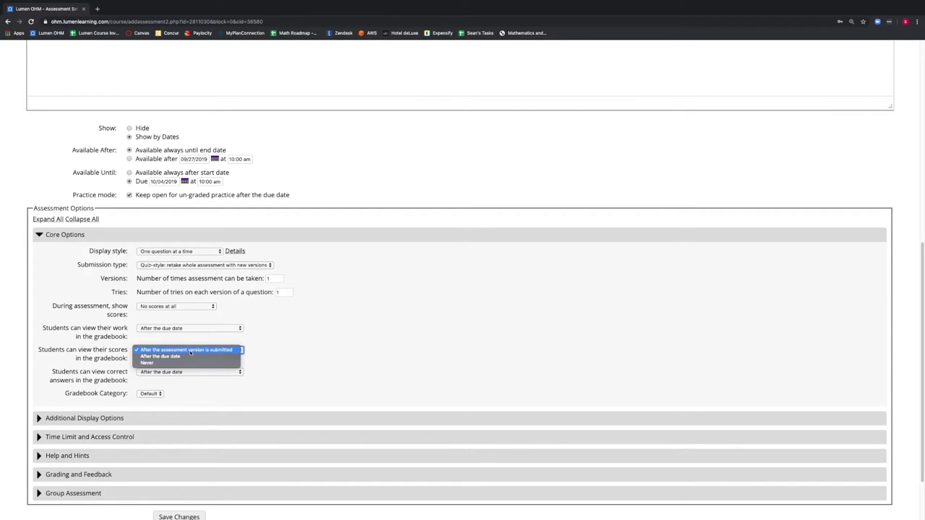
{"action": "left_click", "coordinate": [193, 350]}
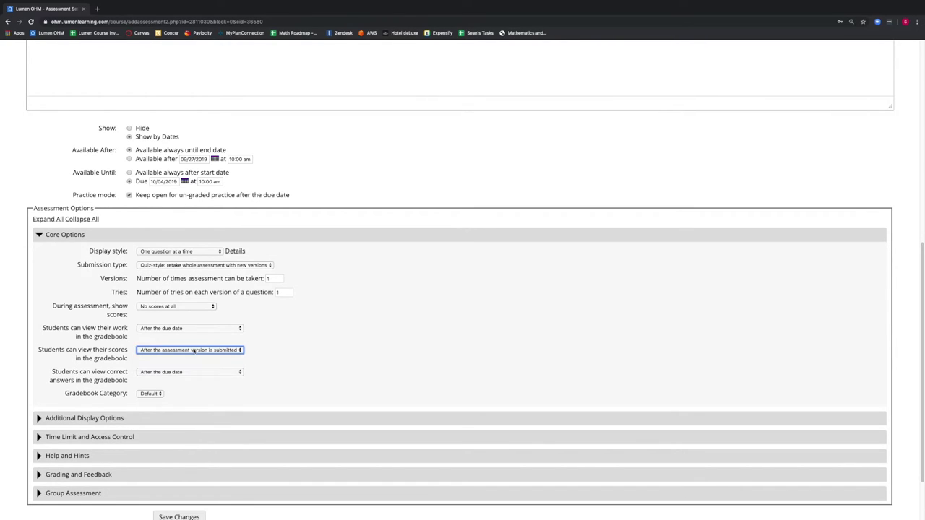
{"action": "scroll", "coordinate": [194, 350], "scroll_direction": "down", "scroll_amount": 1}
{"action": "scroll", "coordinate": [194, 350], "scroll_direction": "down", "scroll_amount": 1}
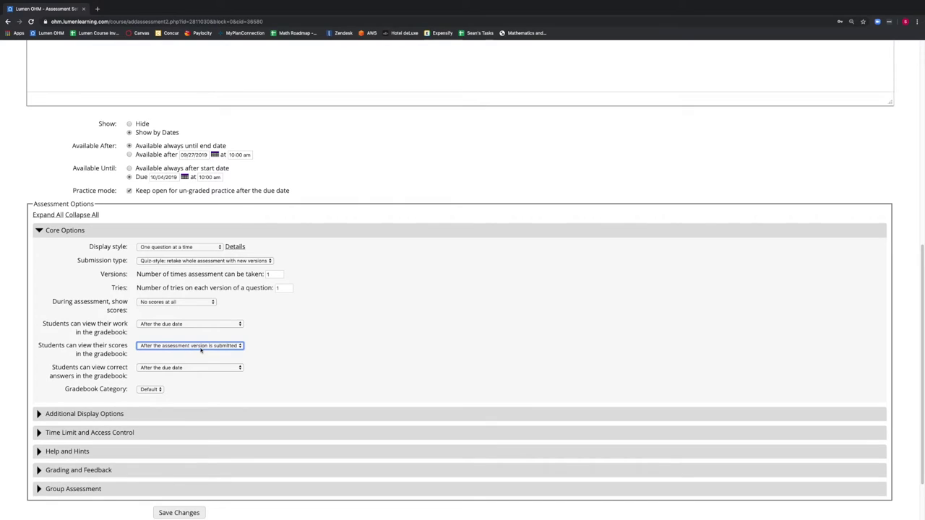
{"action": "scroll", "coordinate": [213, 348], "scroll_direction": "down", "scroll_amount": 2}
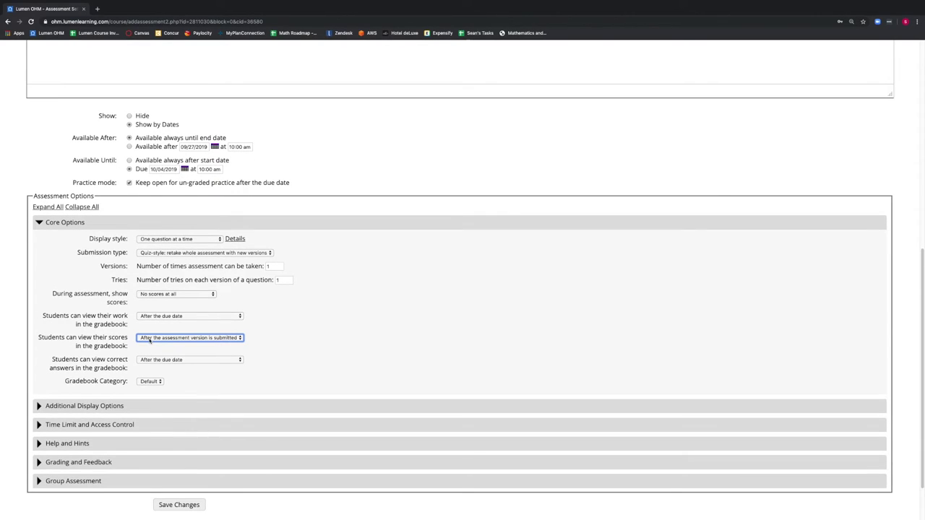
{"action": "scroll", "coordinate": [152, 340], "scroll_direction": "down", "scroll_amount": 2}
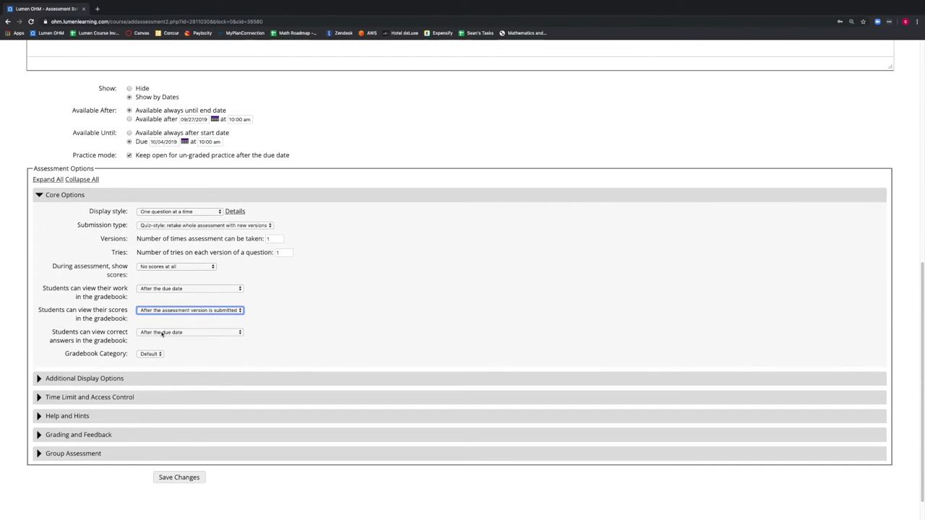
{"action": "left_click", "coordinate": [161, 333]}
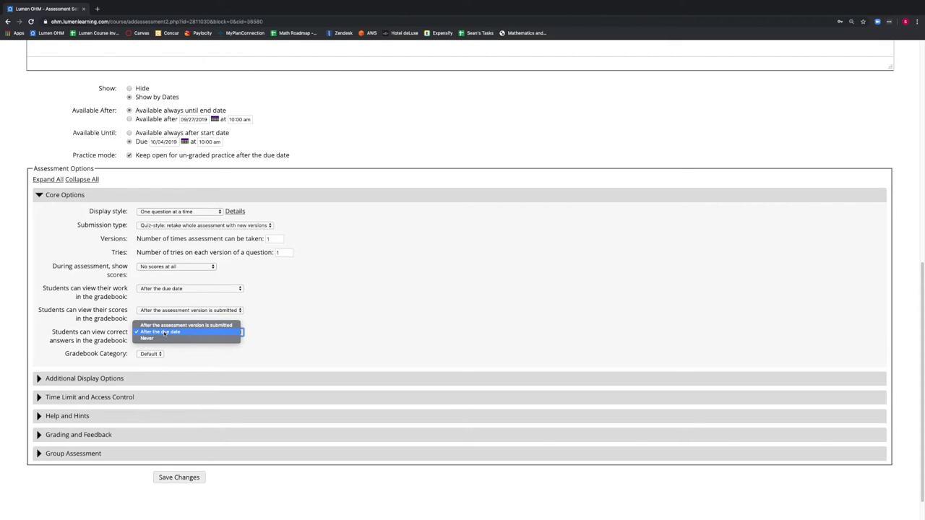
{"action": "left_click", "coordinate": [164, 333]}
{"action": "left_click", "coordinate": [153, 354]}
{"action": "left_click", "coordinate": [179, 352]}
{"action": "scroll", "coordinate": [179, 352], "scroll_direction": "down", "scroll_amount": 1}
Under Additional Display Options, tick 'Make hard to print' and 'All students same version of questions'
{"action": "left_click", "coordinate": [39, 378]}
{"action": "scroll", "coordinate": [104, 350], "scroll_direction": "down", "scroll_amount": 2}
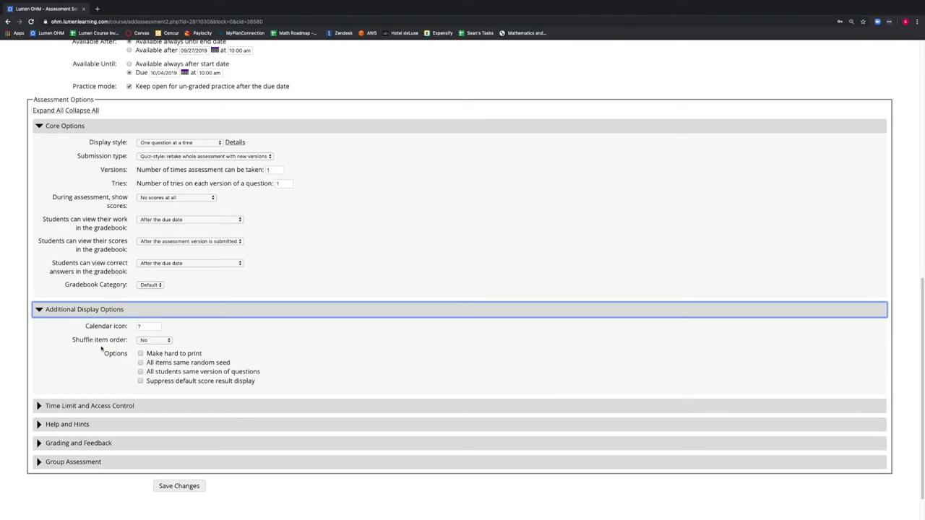
{"action": "left_click", "coordinate": [141, 353]}
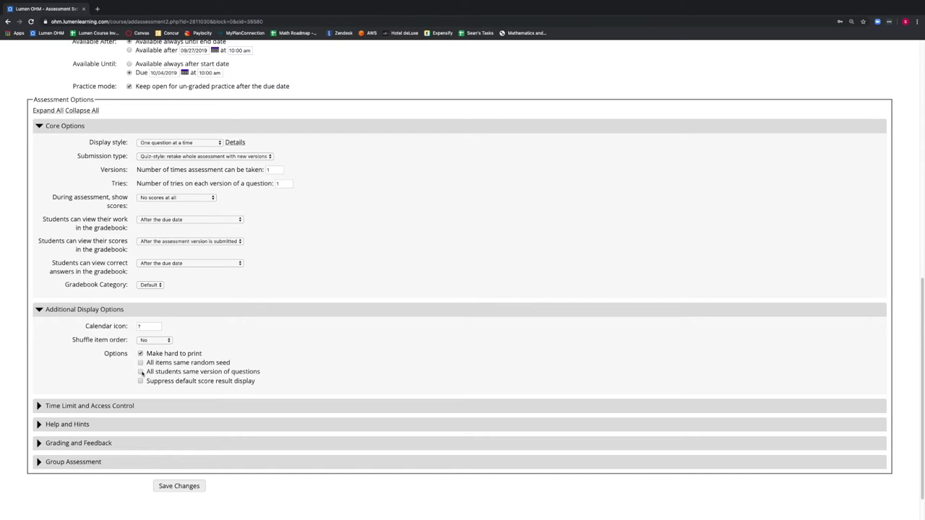
{"action": "left_click", "coordinate": [141, 371]}
{"action": "scroll", "coordinate": [135, 367], "scroll_direction": "down", "scroll_amount": 1}
{"action": "scroll", "coordinate": [135, 367], "scroll_direction": "down", "scroll_amount": 2}
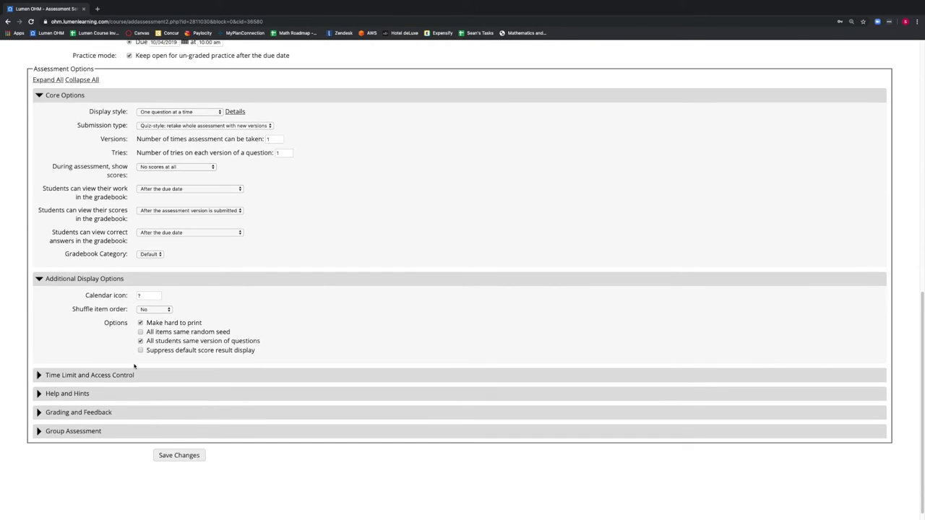
Allow no LatePasses and set a 40-minute time limit for Exam 1
{"action": "left_click", "coordinate": [39, 375]}
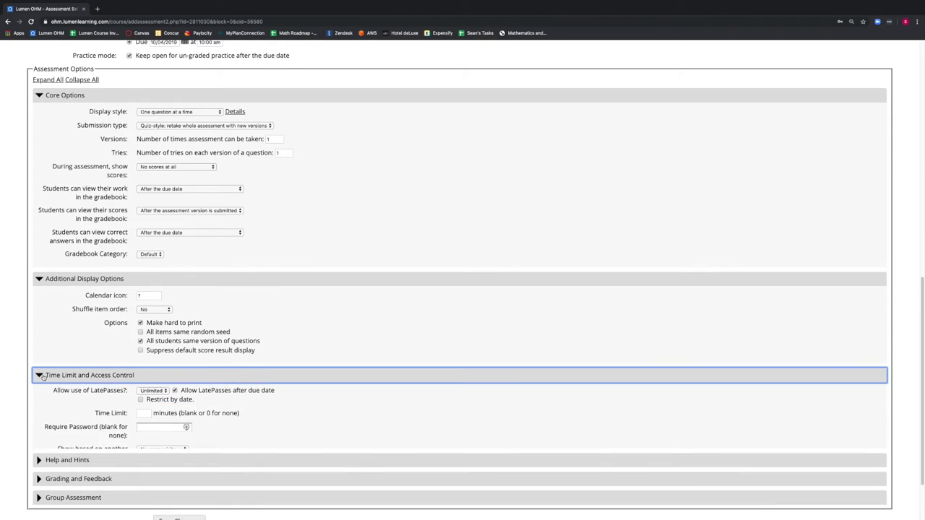
{"action": "scroll", "coordinate": [44, 377], "scroll_direction": "down", "scroll_amount": 2}
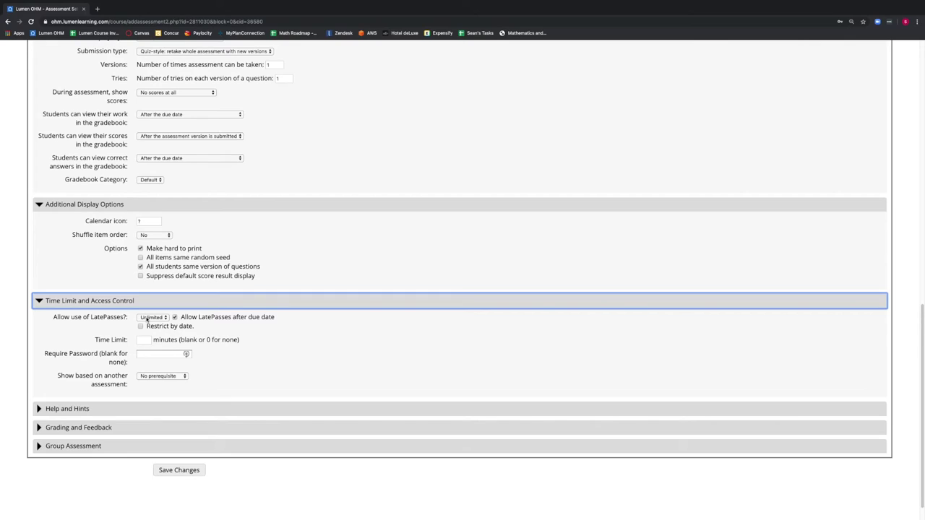
{"action": "left_click", "coordinate": [147, 318]}
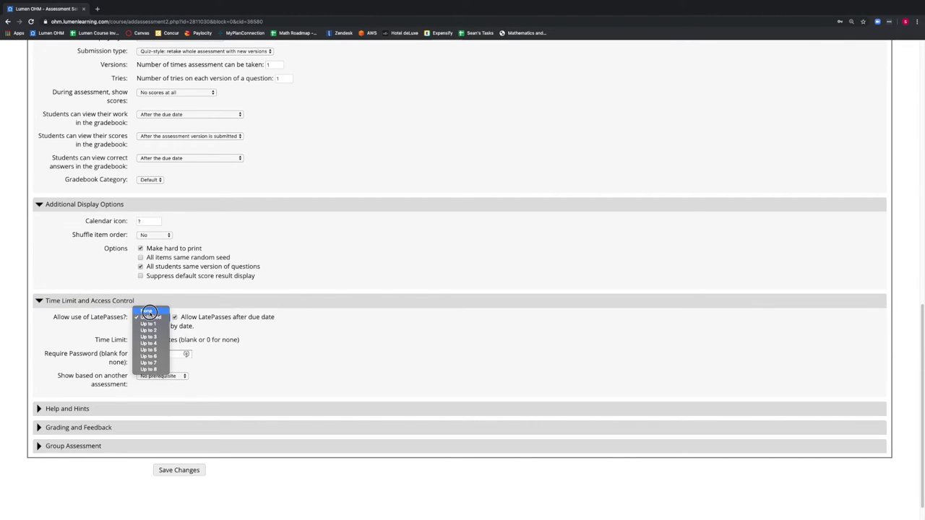
{"action": "left_click", "coordinate": [148, 311]}
{"action": "left_click", "coordinate": [145, 330]}
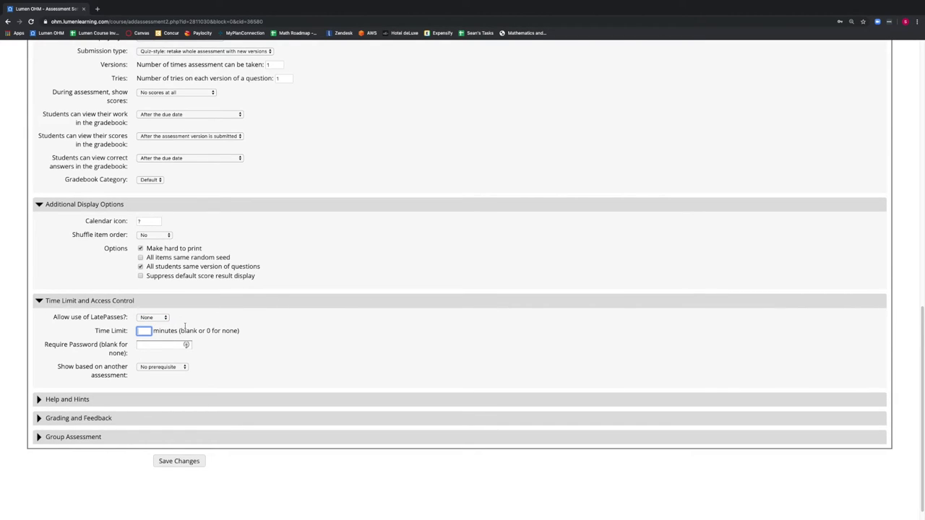
{"action": "type", "text": "40"}
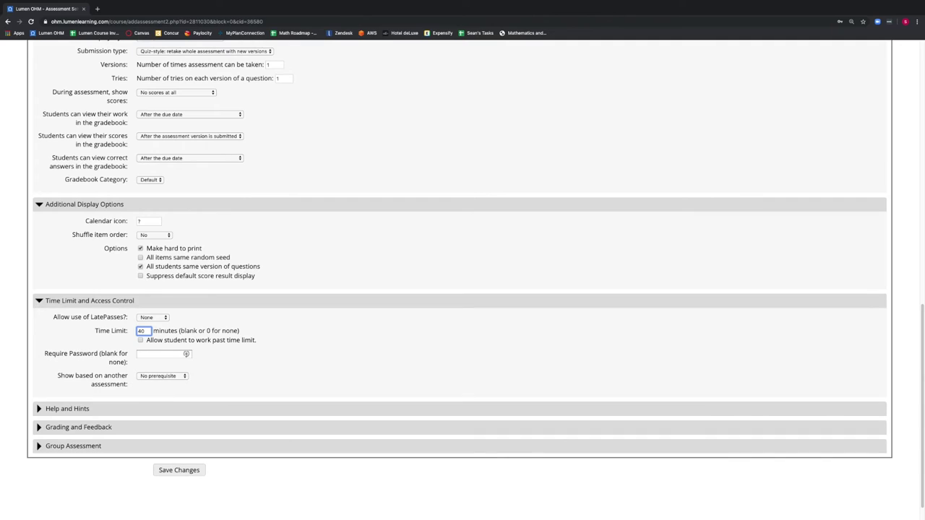
{"action": "left_click", "coordinate": [199, 330]}
Try 'Show only after' another assessment, then set the prerequisite back to 'No prerequisite'
{"action": "scroll", "coordinate": [207, 328], "scroll_direction": "down", "scroll_amount": 1}
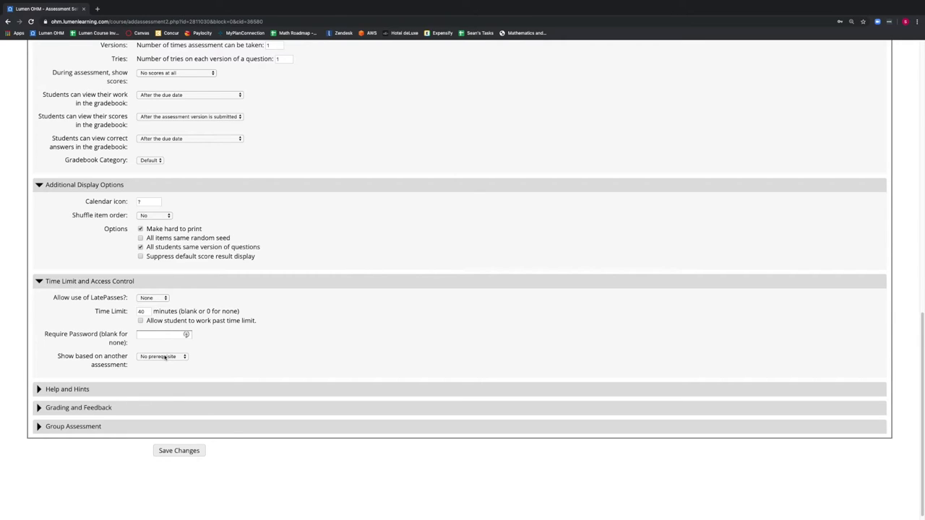
{"action": "left_click", "coordinate": [165, 357]}
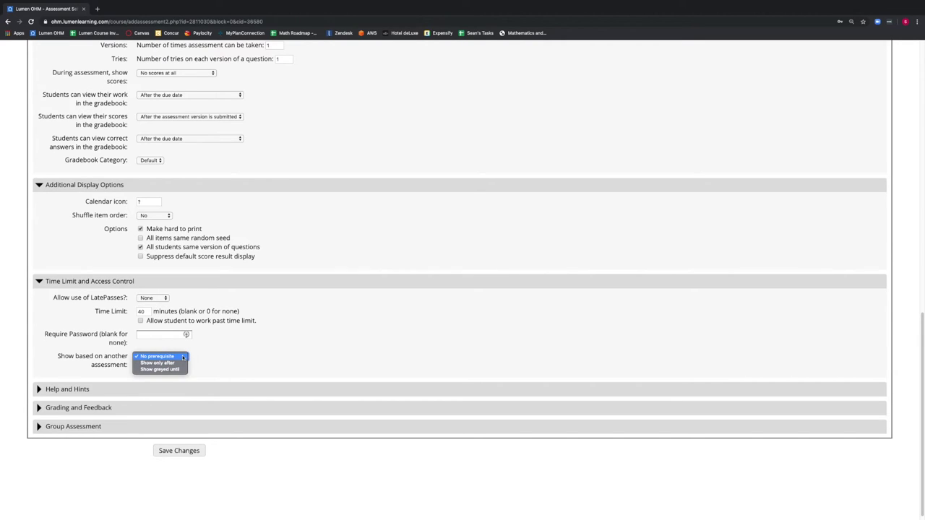
{"action": "left_click", "coordinate": [182, 357]}
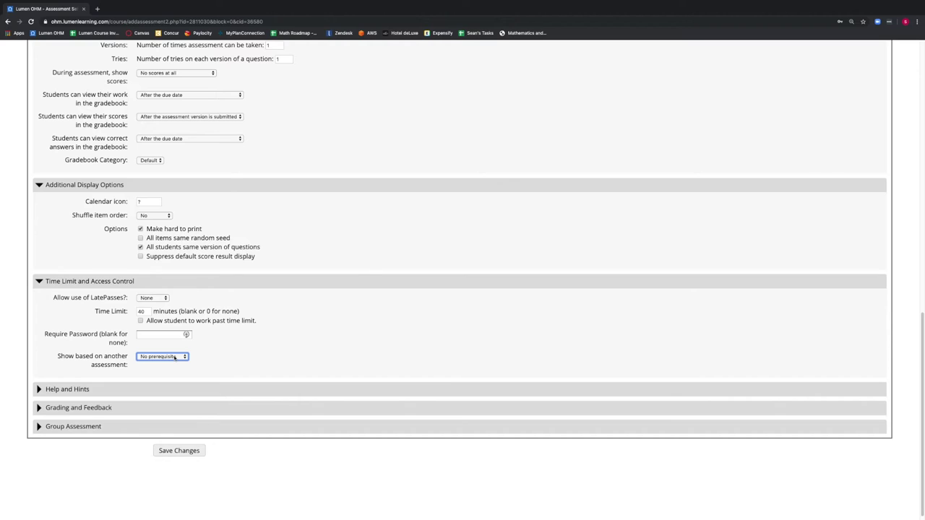
{"action": "left_click", "coordinate": [175, 357]}
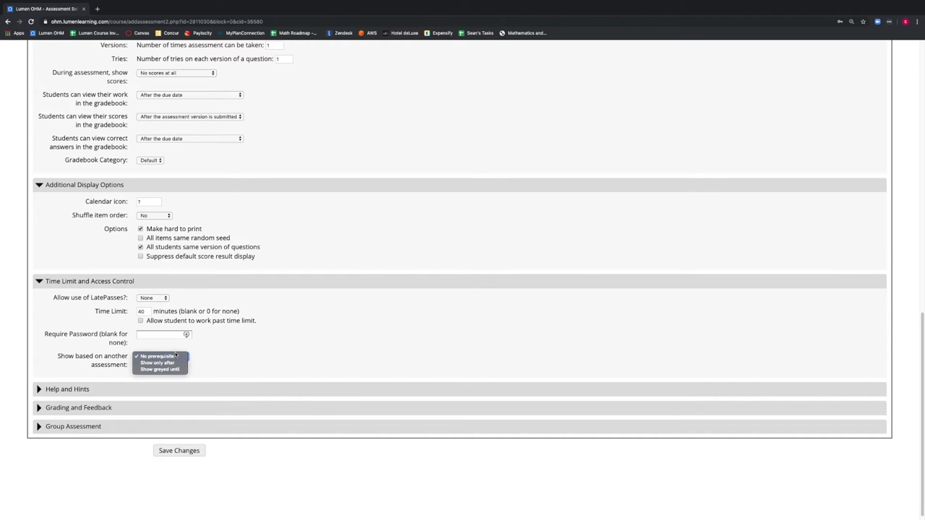
{"action": "left_click", "coordinate": [175, 365]}
{"action": "left_click", "coordinate": [312, 355]}
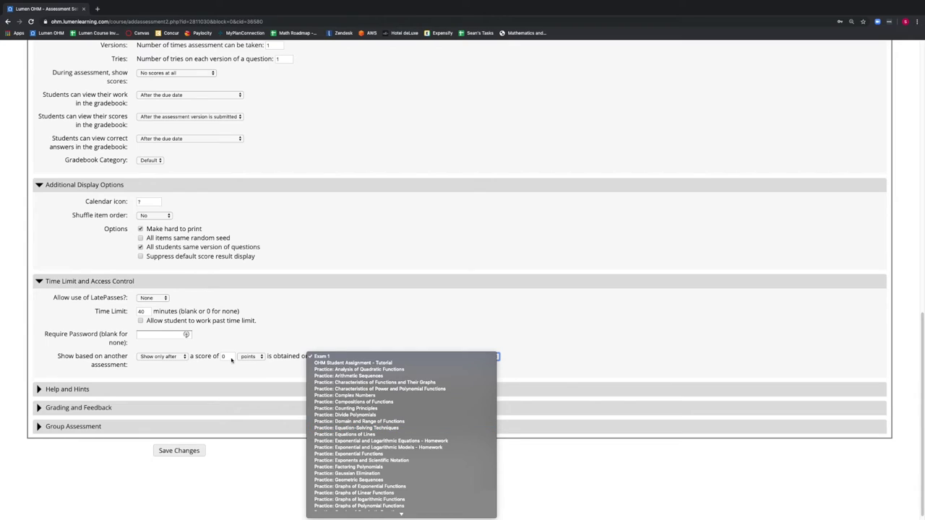
{"action": "left_click", "coordinate": [397, 333]}
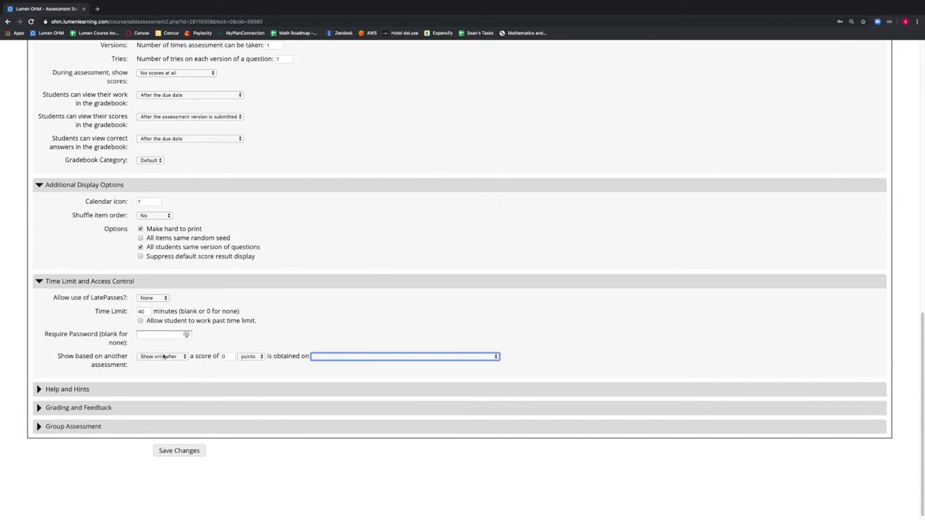
{"action": "left_click", "coordinate": [168, 355]}
{"action": "left_click", "coordinate": [163, 351]}
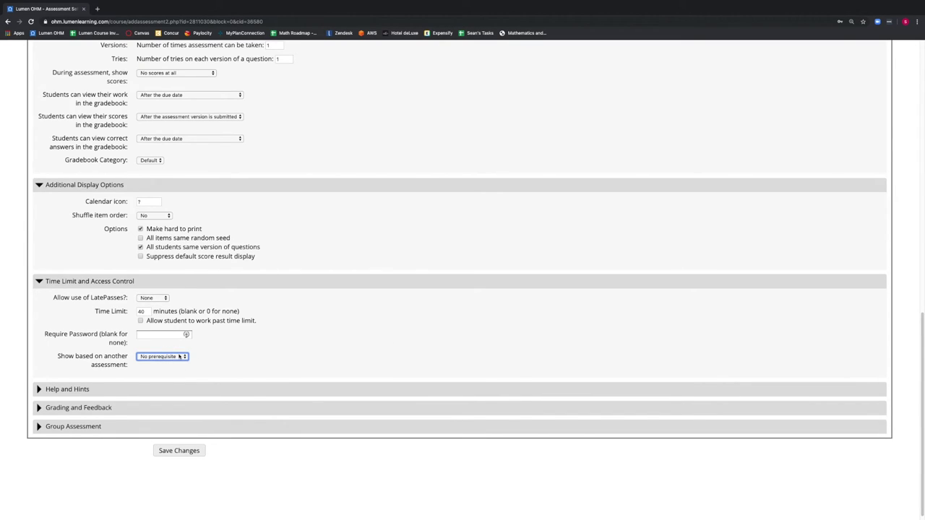
{"action": "left_click", "coordinate": [65, 391]}
Review the 'Show answer entry tips?' setting, then expand the Grading and Feedback section
{"action": "scroll", "coordinate": [72, 382], "scroll_direction": "down", "scroll_amount": 2}
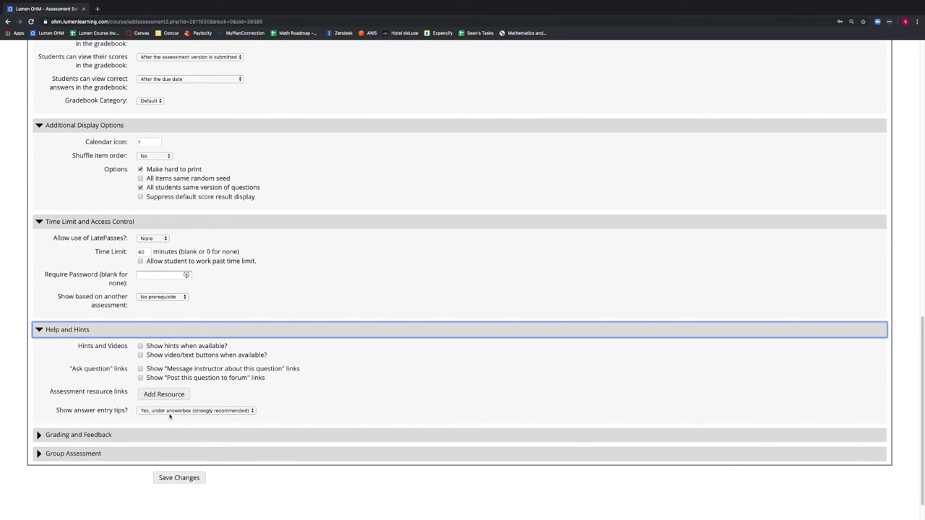
{"action": "left_click_drag", "start_coordinate": [62, 407], "coordinate": [129, 413]}
{"action": "left_click", "coordinate": [129, 414]}
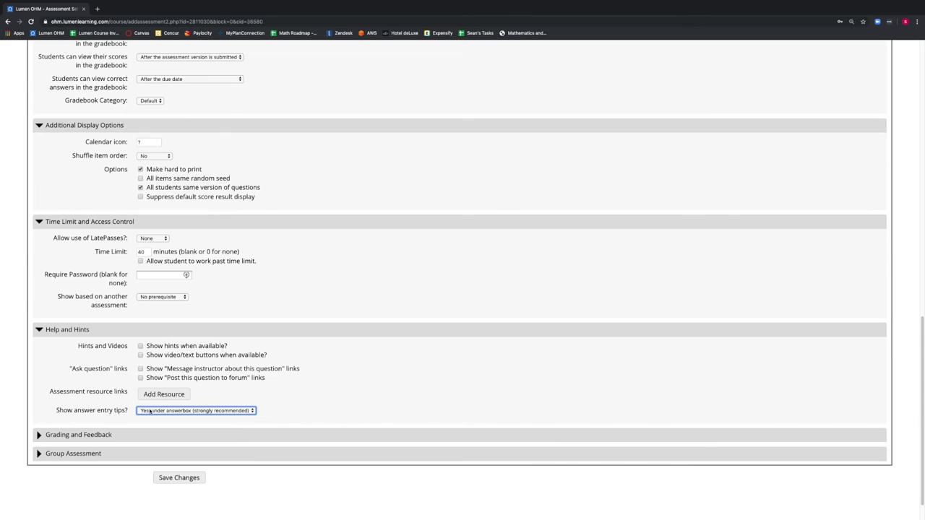
{"action": "scroll", "coordinate": [151, 409], "scroll_direction": "down", "scroll_amount": 1}
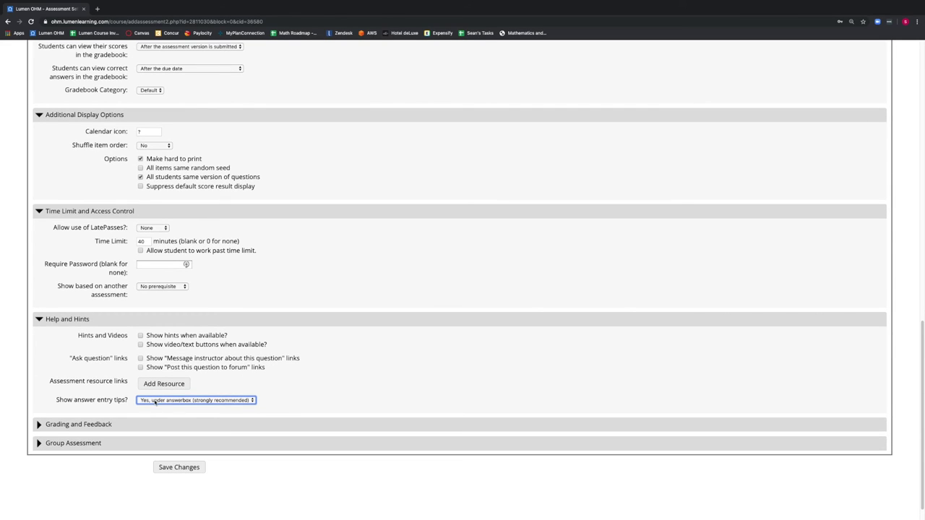
{"action": "left_click", "coordinate": [39, 424]}
{"action": "scroll", "coordinate": [108, 361], "scroll_direction": "down", "scroll_amount": 3}
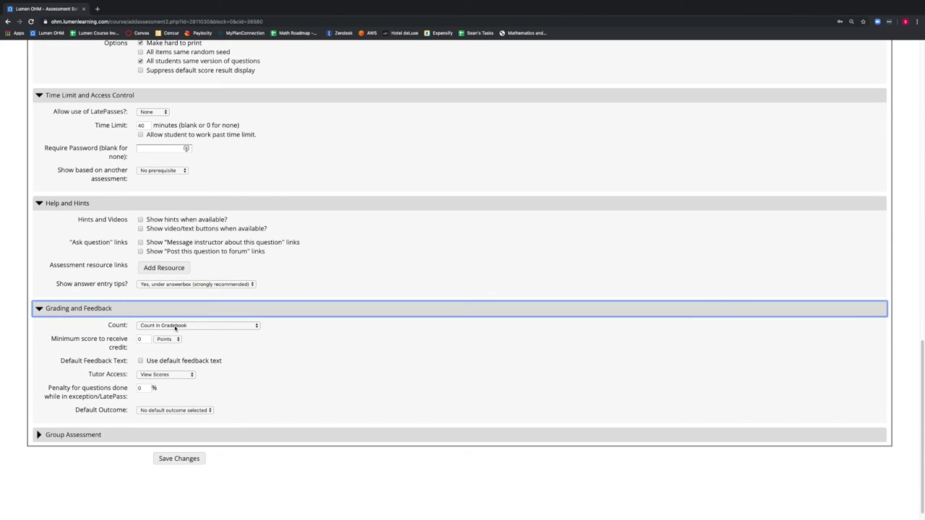
Leave Tutor Access at View Scores and expand Group Assessment, showing 'Not a group assessment'
{"action": "left_click", "coordinate": [154, 374]}
{"action": "scroll", "coordinate": [167, 377], "scroll_direction": "down", "scroll_amount": 1}
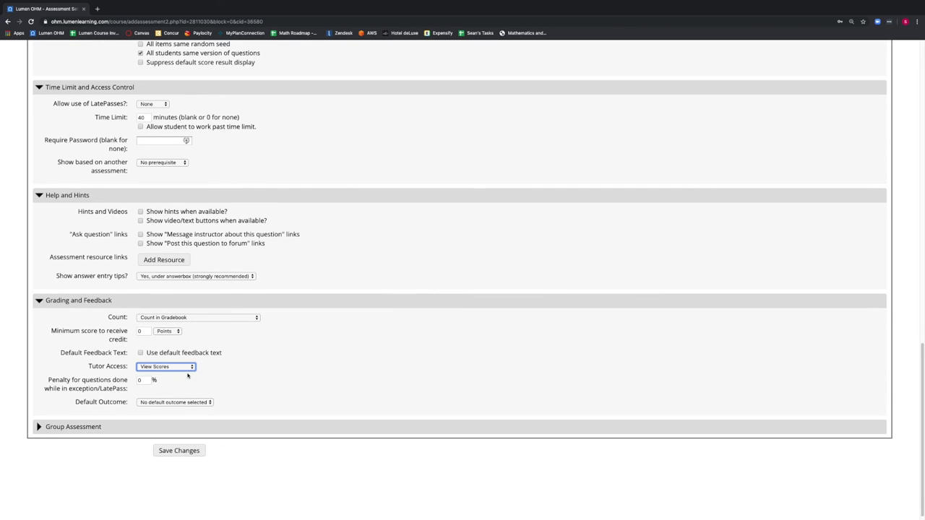
{"action": "scroll", "coordinate": [188, 379], "scroll_direction": "down", "scroll_amount": 1}
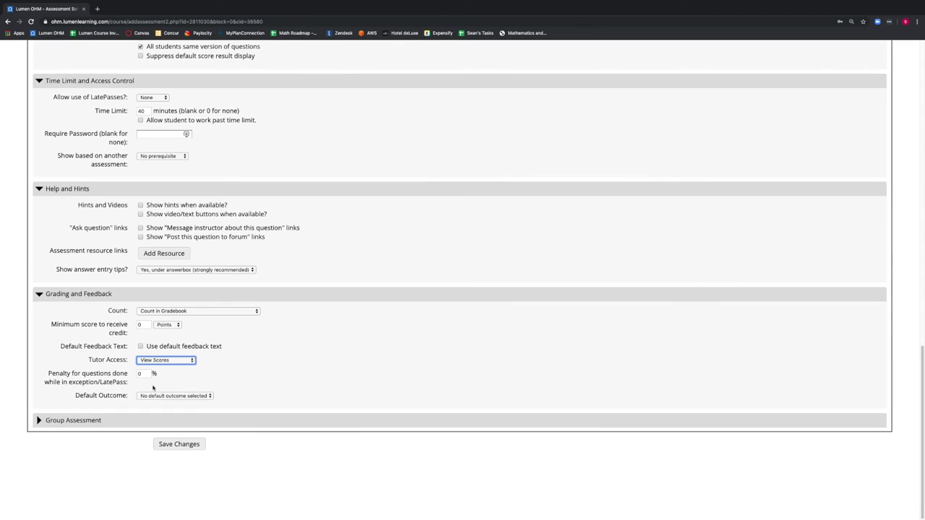
{"action": "left_click", "coordinate": [96, 422]}
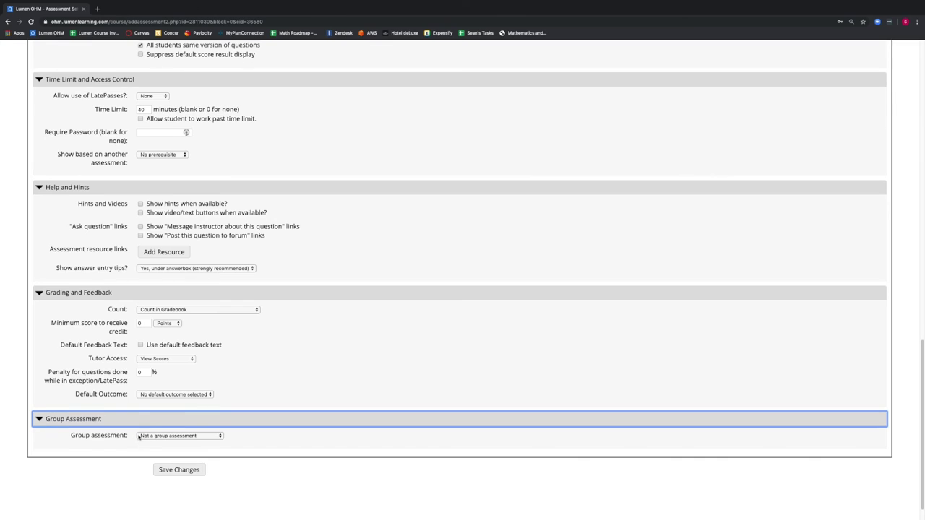
{"action": "scroll", "coordinate": [142, 439], "scroll_direction": "down", "scroll_amount": 1}
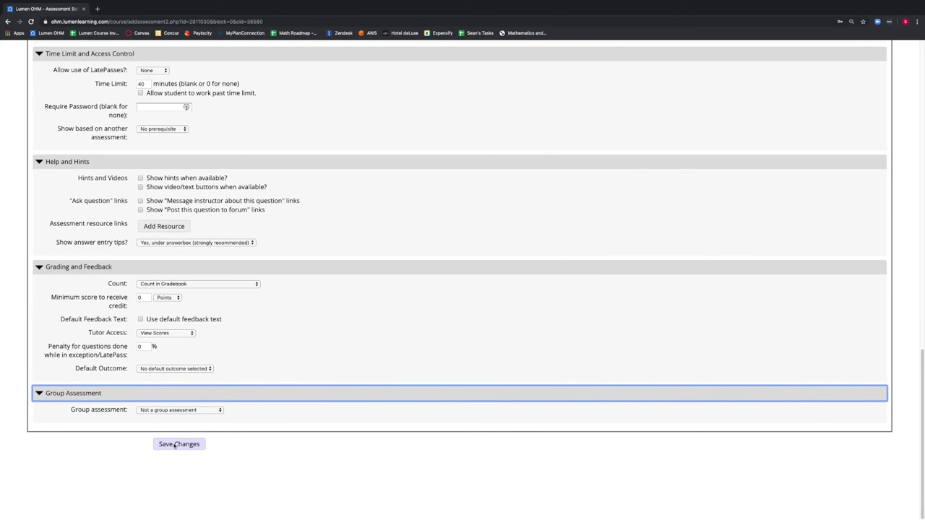
Save Exam 1's settings, check it on the course page, and switch College Algebra to Student view
{"action": "left_click", "coordinate": [175, 445]}
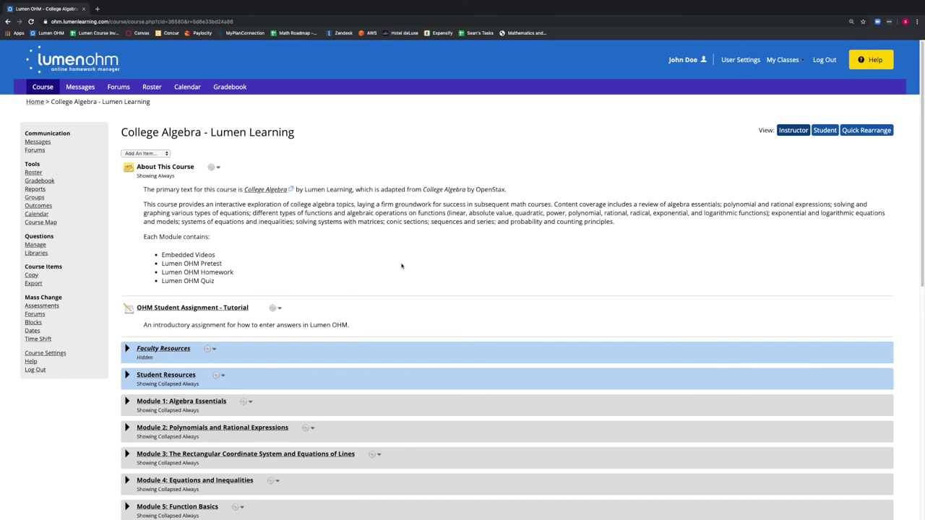
{"action": "scroll", "coordinate": [402, 266], "scroll_direction": "down", "scroll_amount": 3}
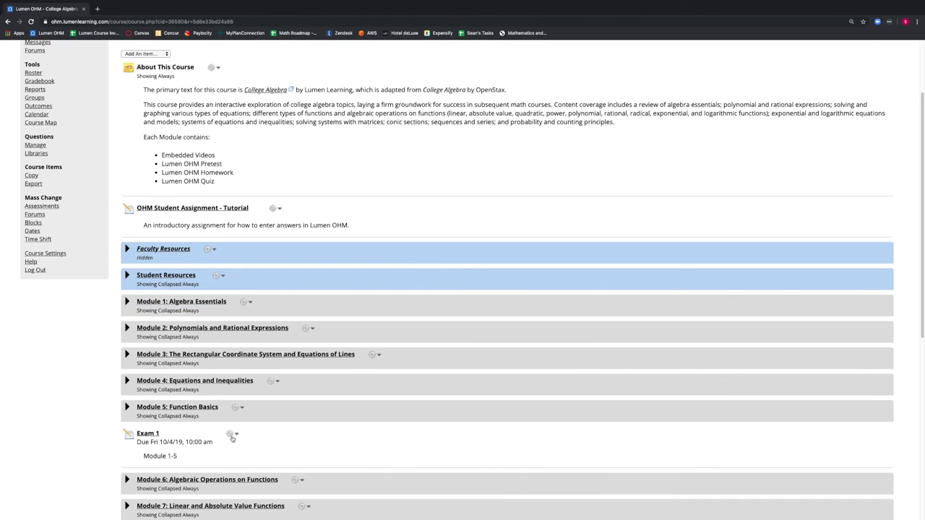
{"action": "scroll", "coordinate": [232, 446], "scroll_direction": "down", "scroll_amount": 1}
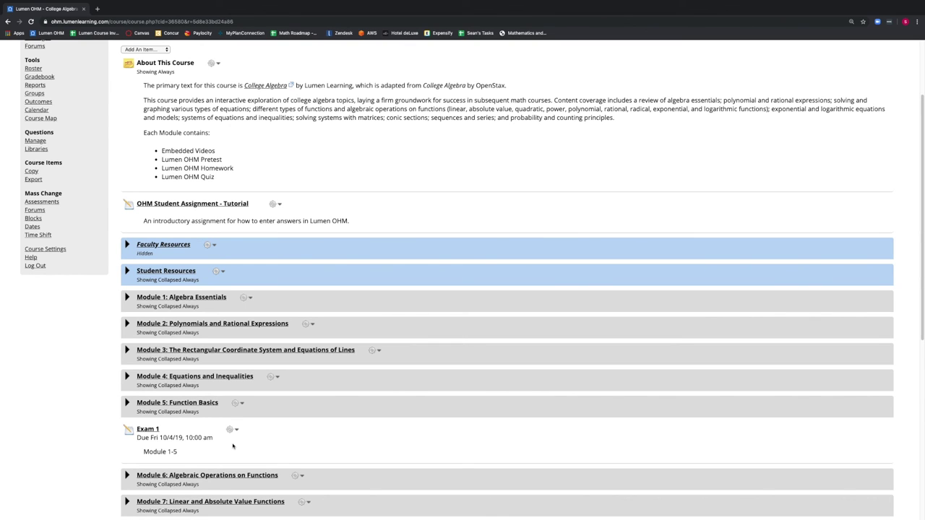
{"action": "scroll", "coordinate": [235, 445], "scroll_direction": "up", "scroll_amount": 1}
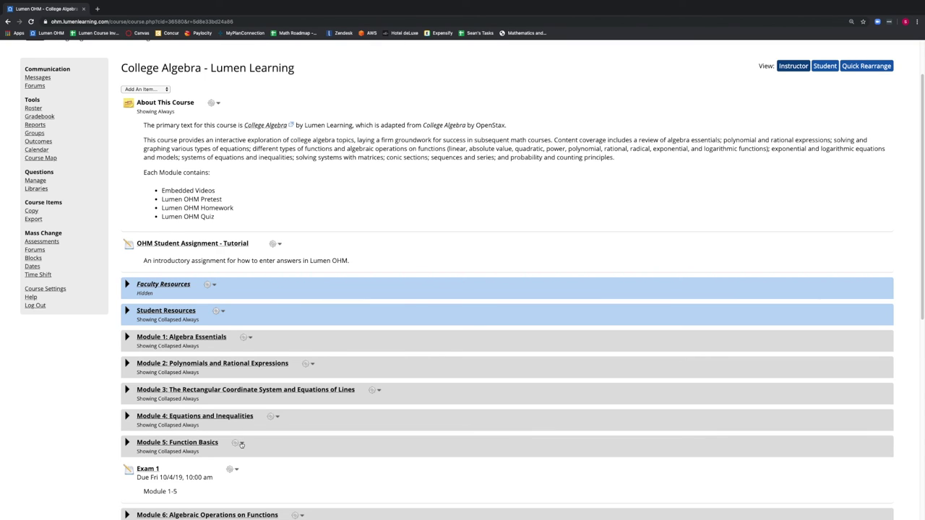
{"action": "left_click", "coordinate": [824, 66]}
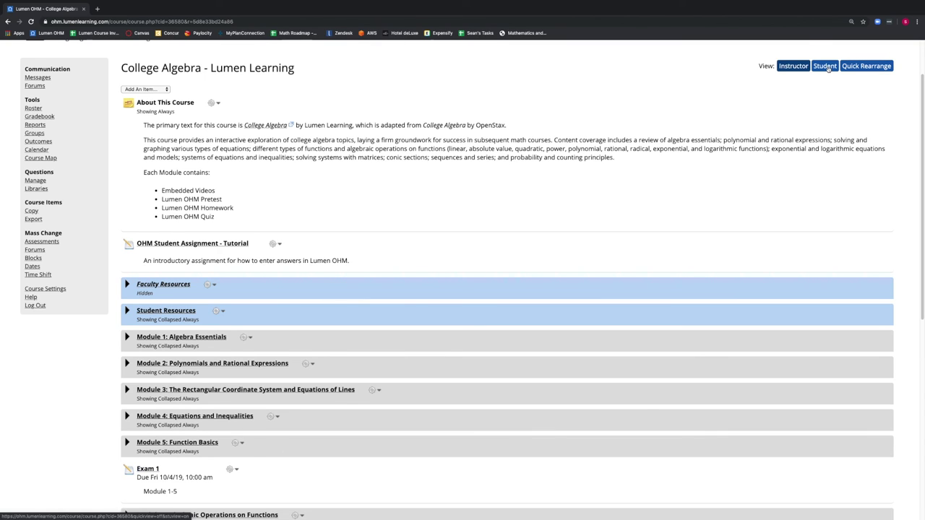
{"action": "scroll", "coordinate": [531, 246], "scroll_direction": "down", "scroll_amount": 1}
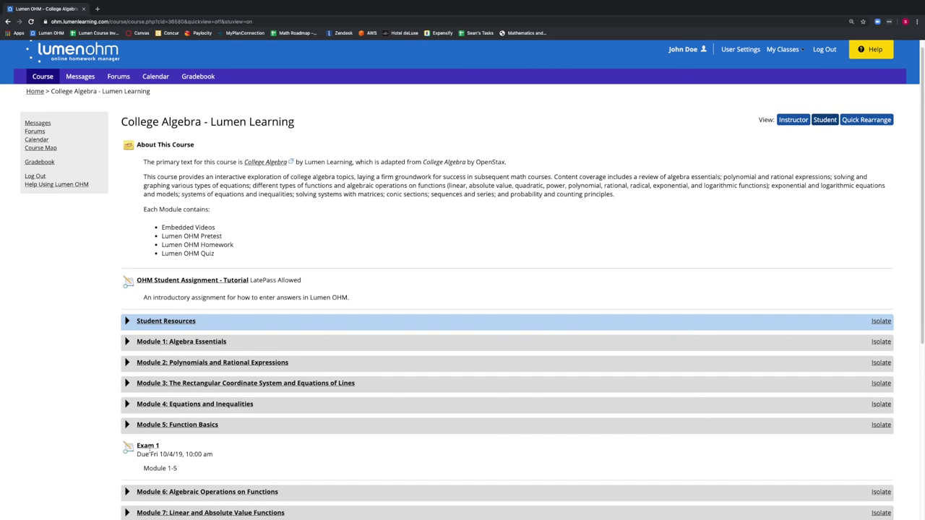
Start the timed Exam 1 as a student, accept the time-limit prompt, and jump to Question 4
{"action": "left_click", "coordinate": [142, 447]}
{"action": "left_click", "coordinate": [62, 228]}
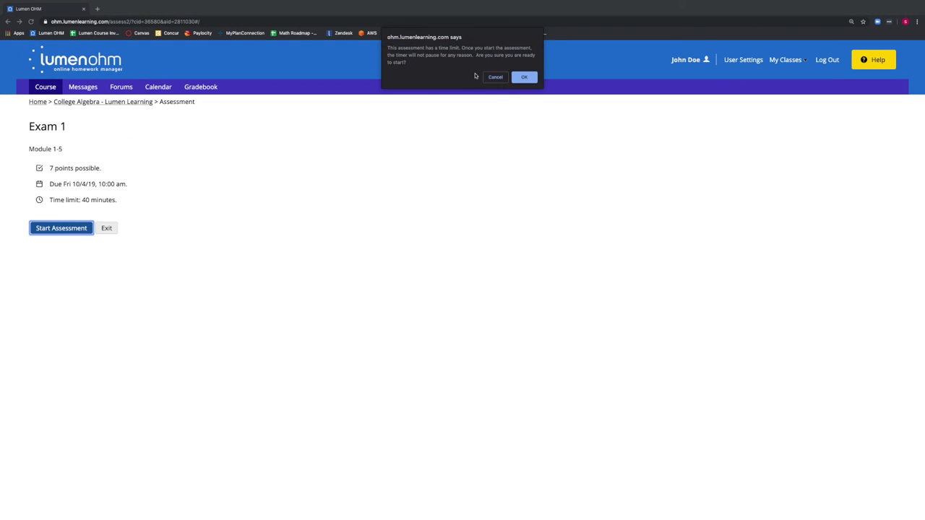
{"action": "left_click", "coordinate": [523, 77]}
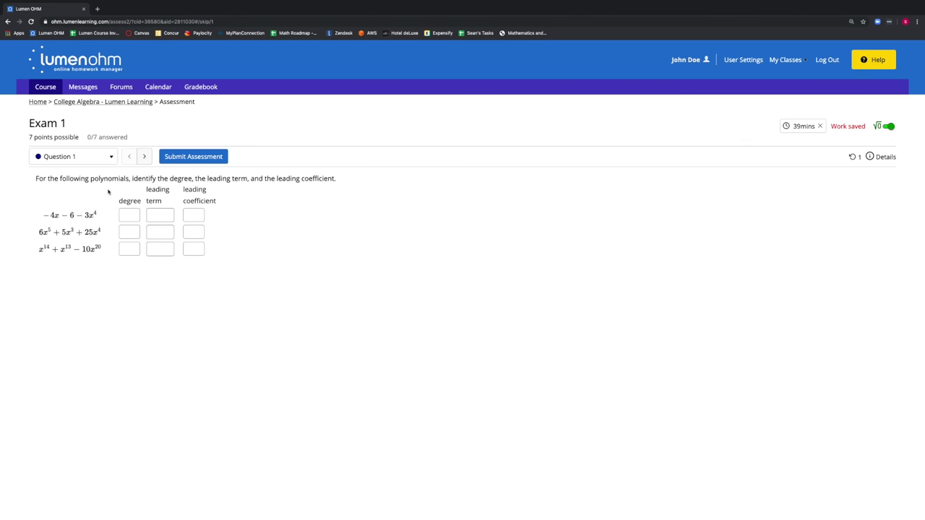
{"action": "left_click", "coordinate": [101, 158]}
{"action": "left_click", "coordinate": [64, 235]}
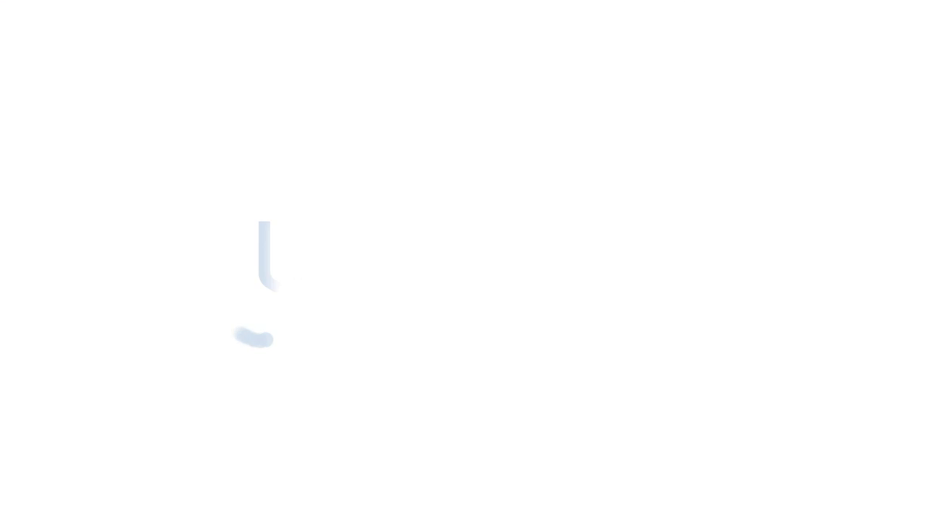